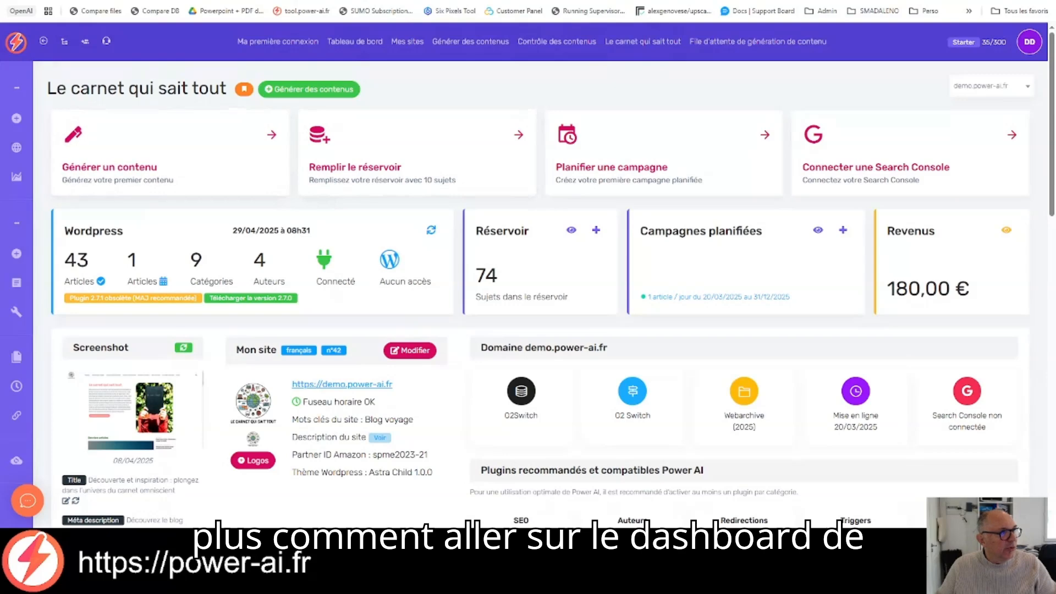
Step: Open the demo.power-ai.fr site from the main dashboard and start creating a content campaign for it
left_click(13, 43)
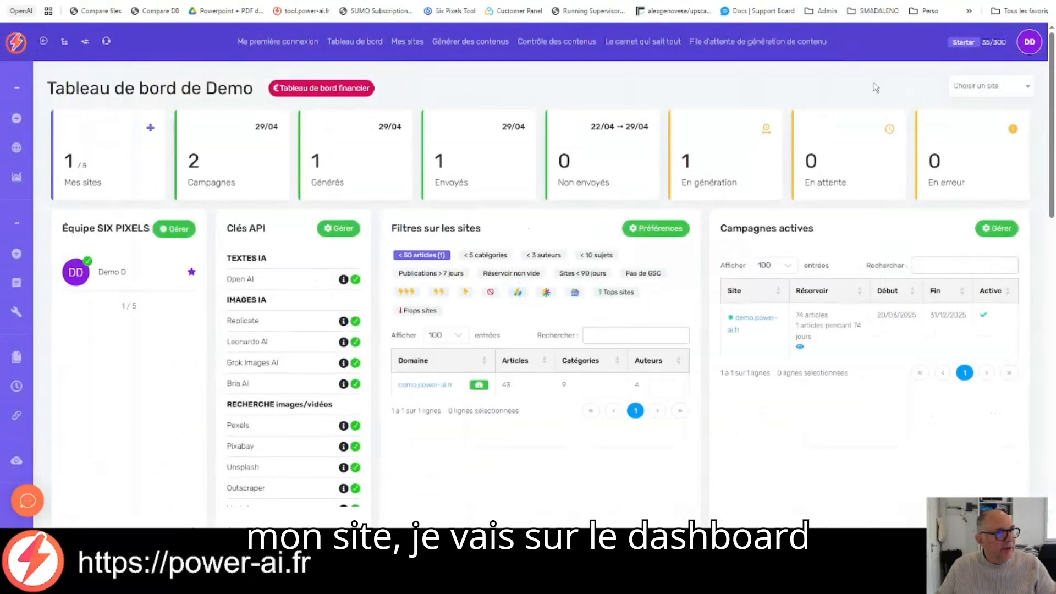
left_click(997, 93)
left_click(996, 141)
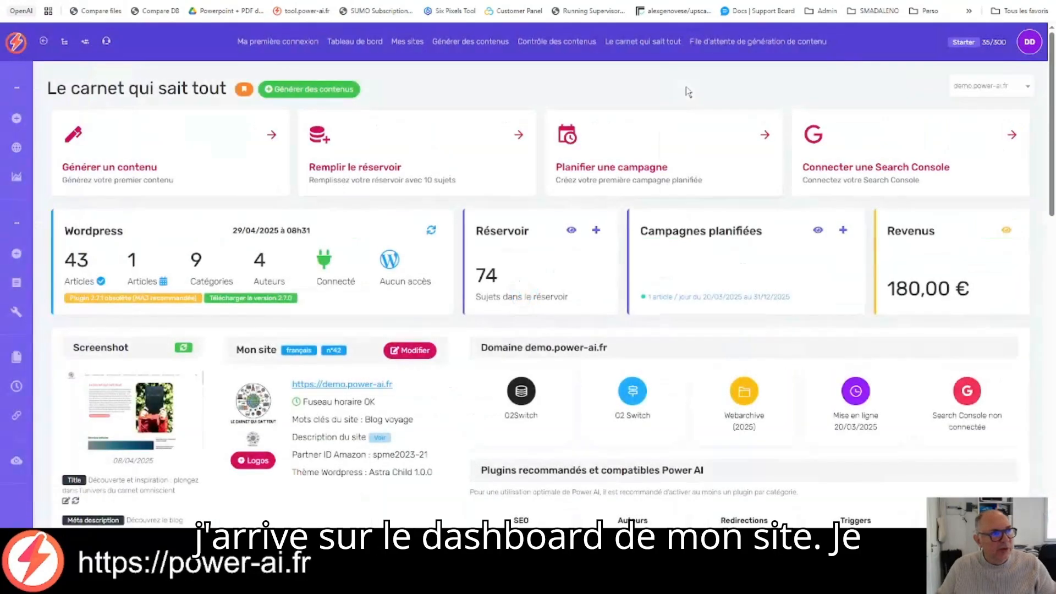
left_click(191, 150)
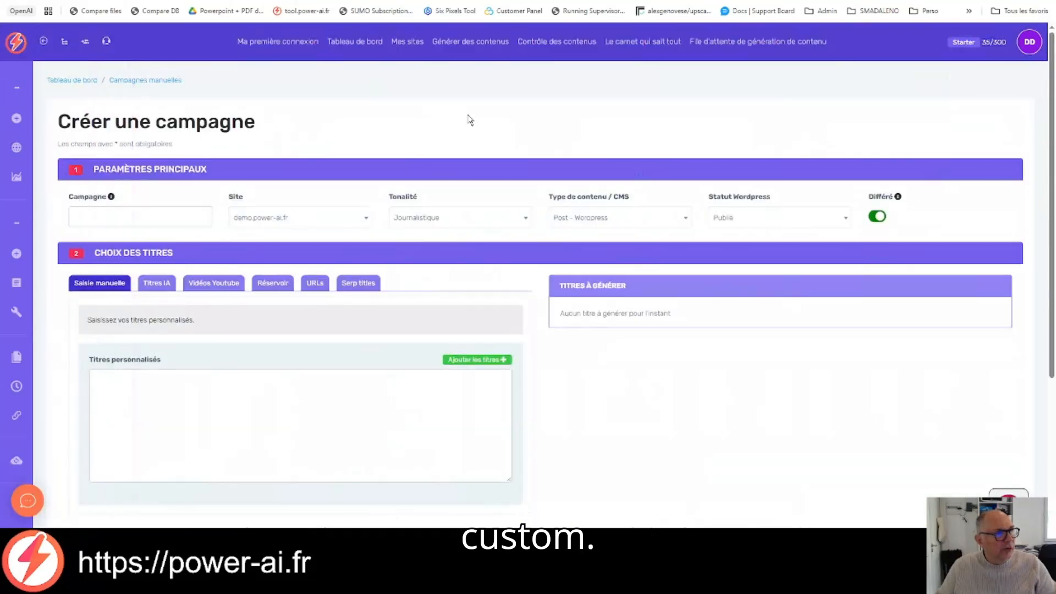
Step: Name the campaign "contenu custom"
scroll(176, 140, "down", 2)
left_click(156, 107)
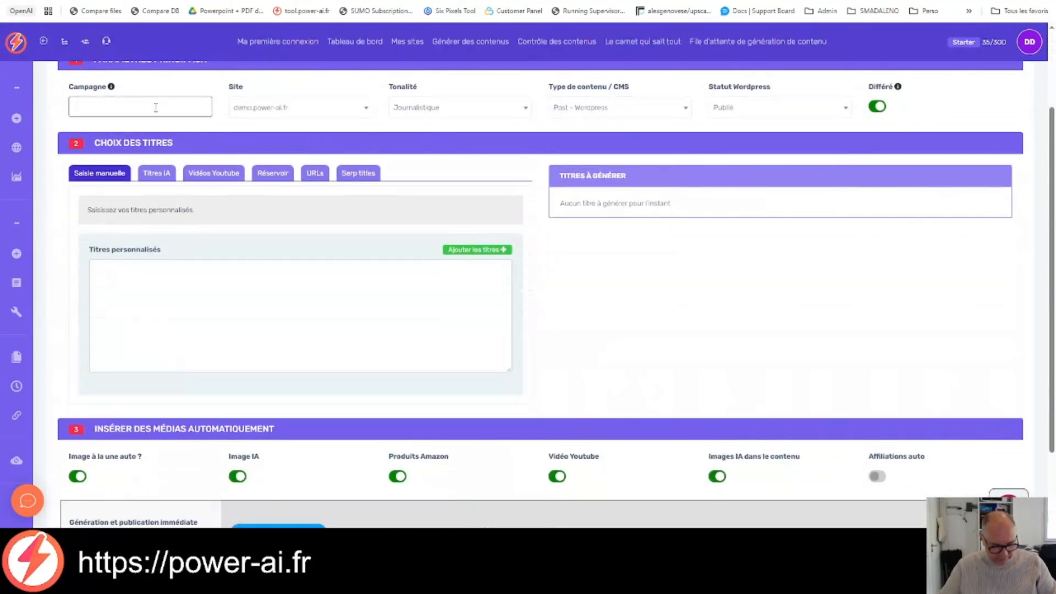
type("contenu sut")
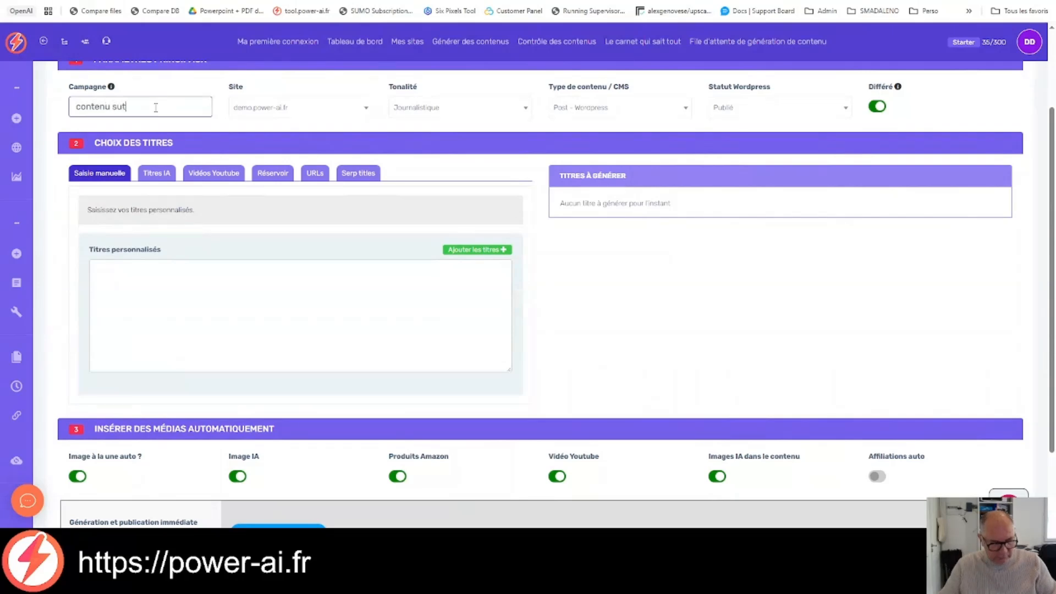
type("u")
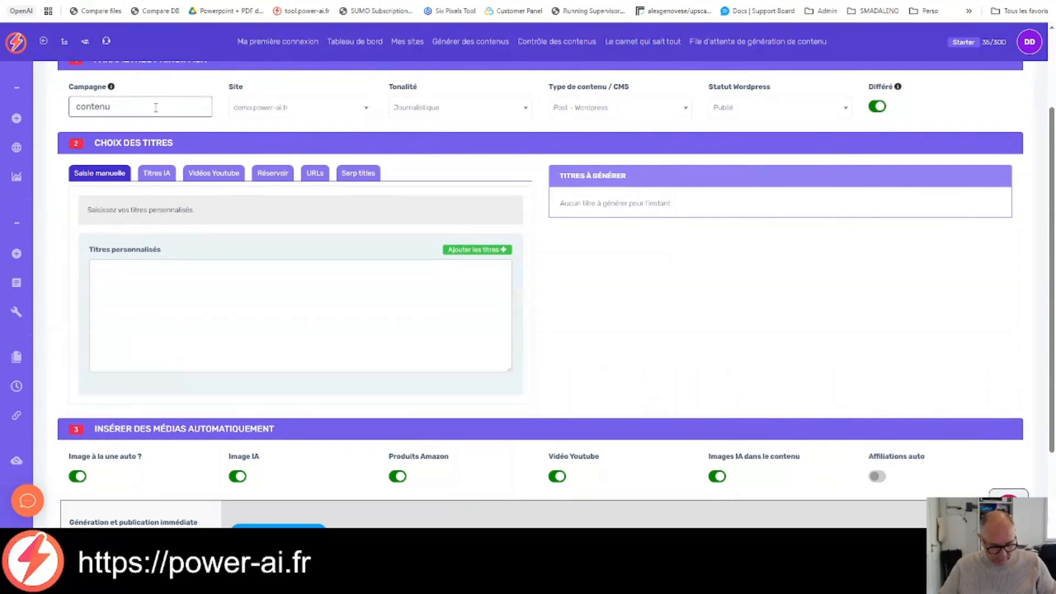
type("m custom")
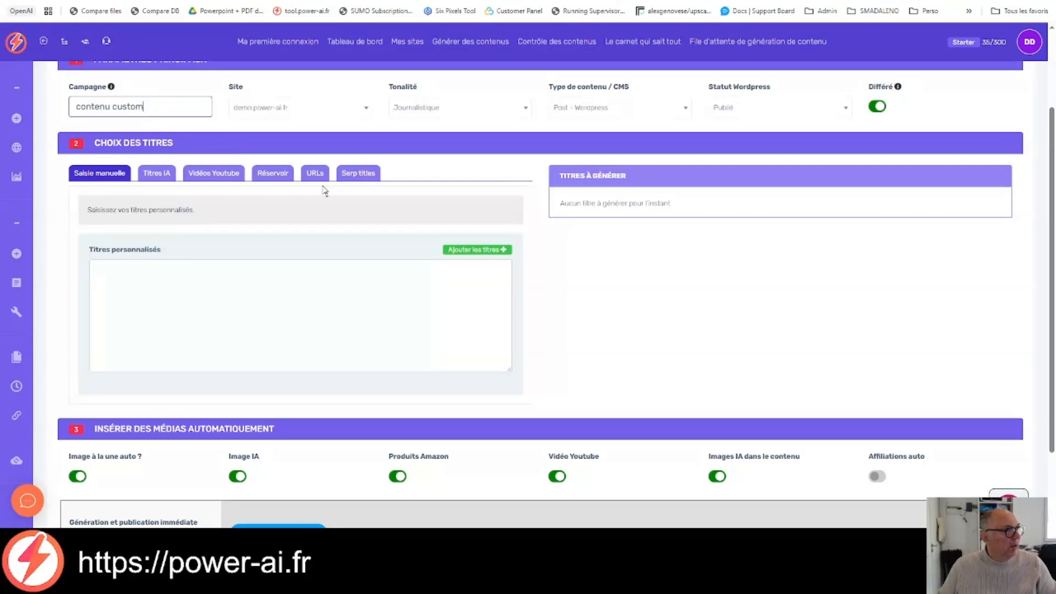
Step: Generate five AI blog article titles from the keyword "jardinage"
left_click(177, 184)
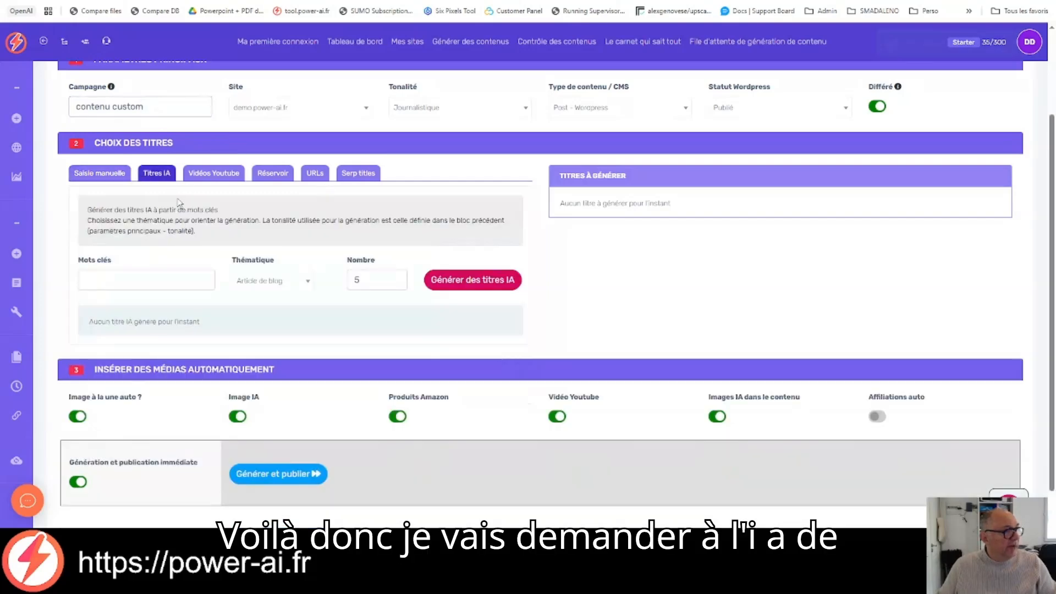
left_click(195, 279)
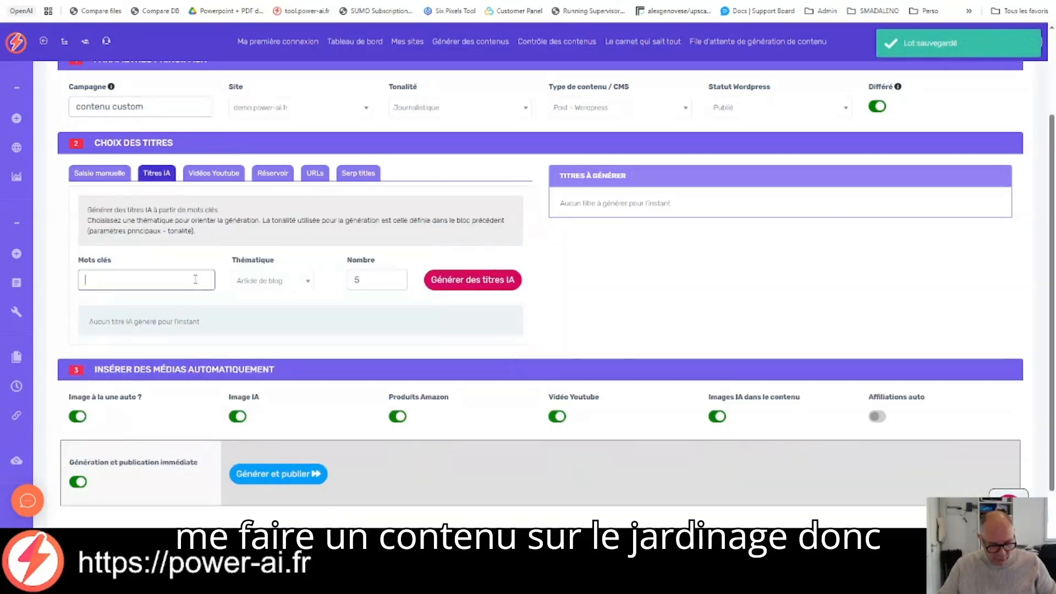
type("jardinage")
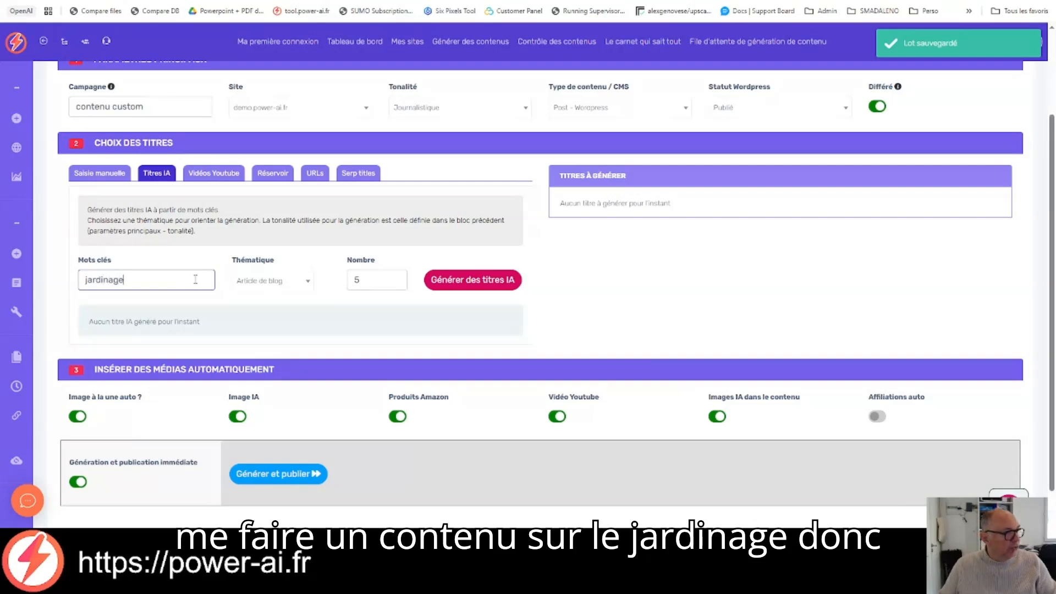
left_click(472, 282)
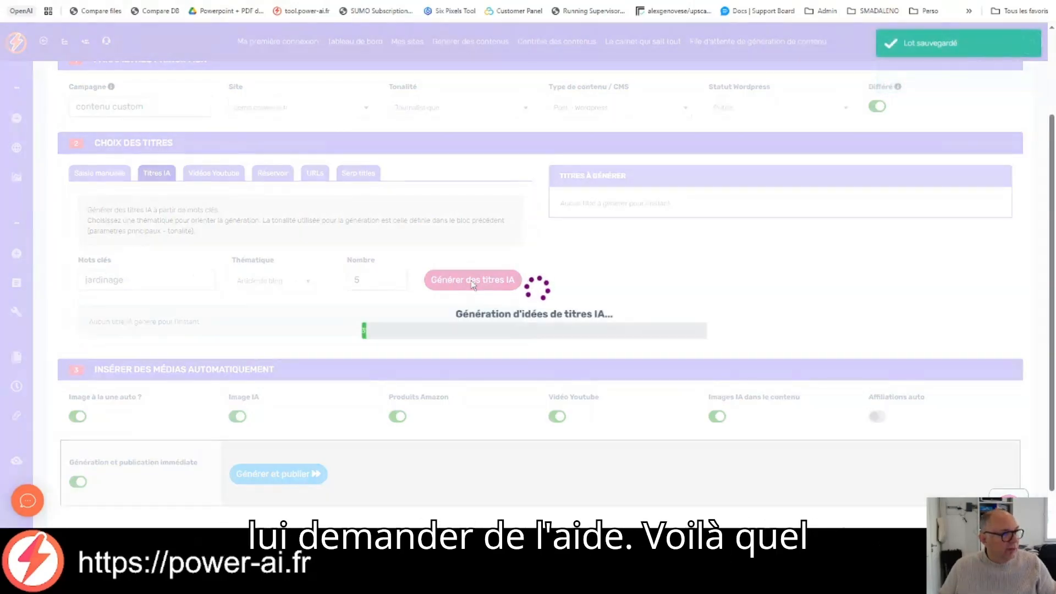
Step: Add the suggested title "Outils de jardinage : l'essentiel pour bien commencer" to the titles to generate
scroll(395, 256, "down", 1)
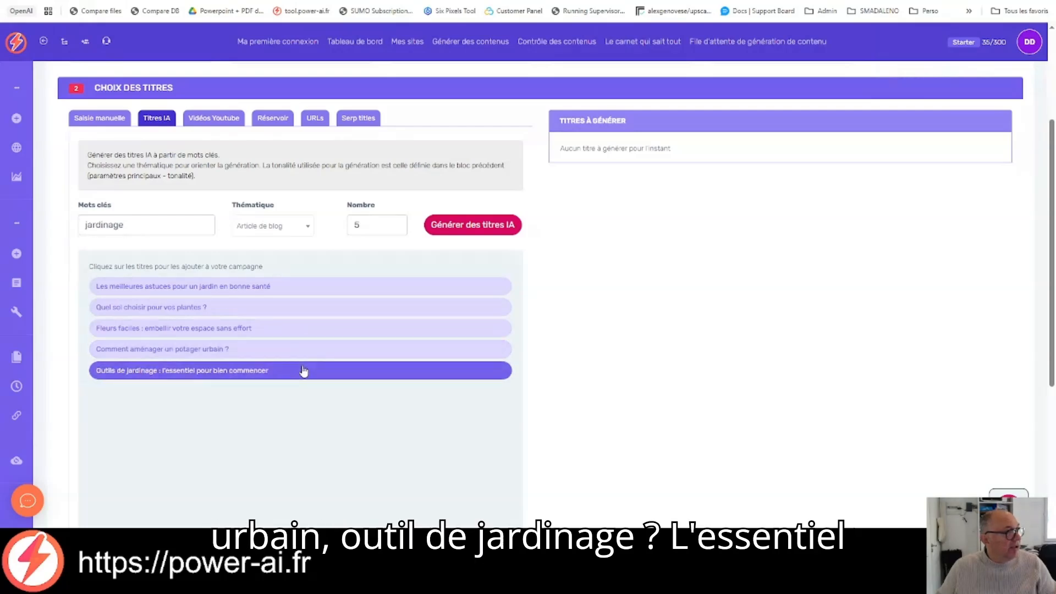
left_click(303, 371)
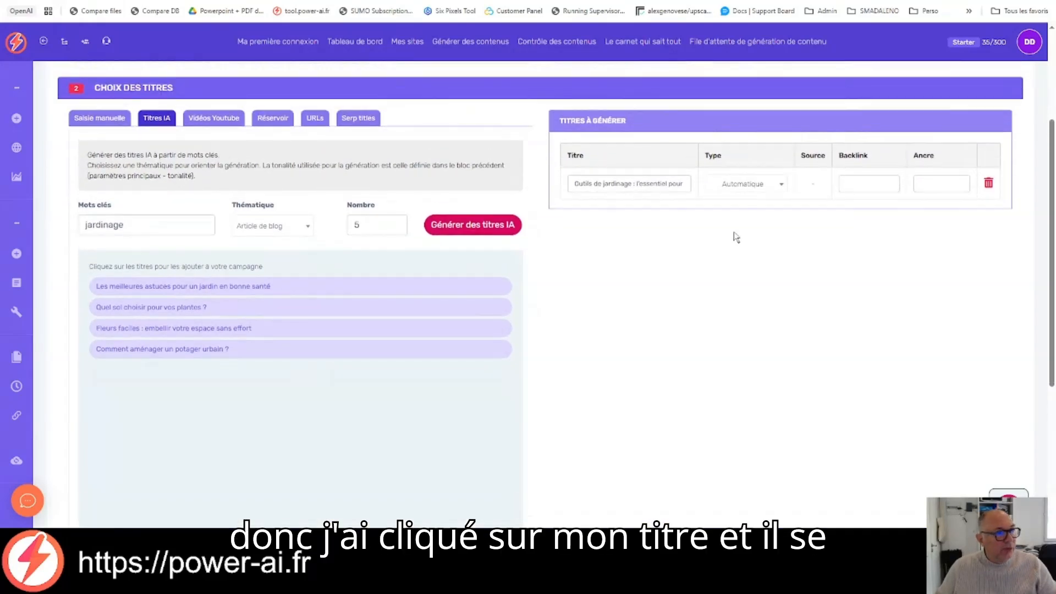
scroll(733, 235, "up", 1)
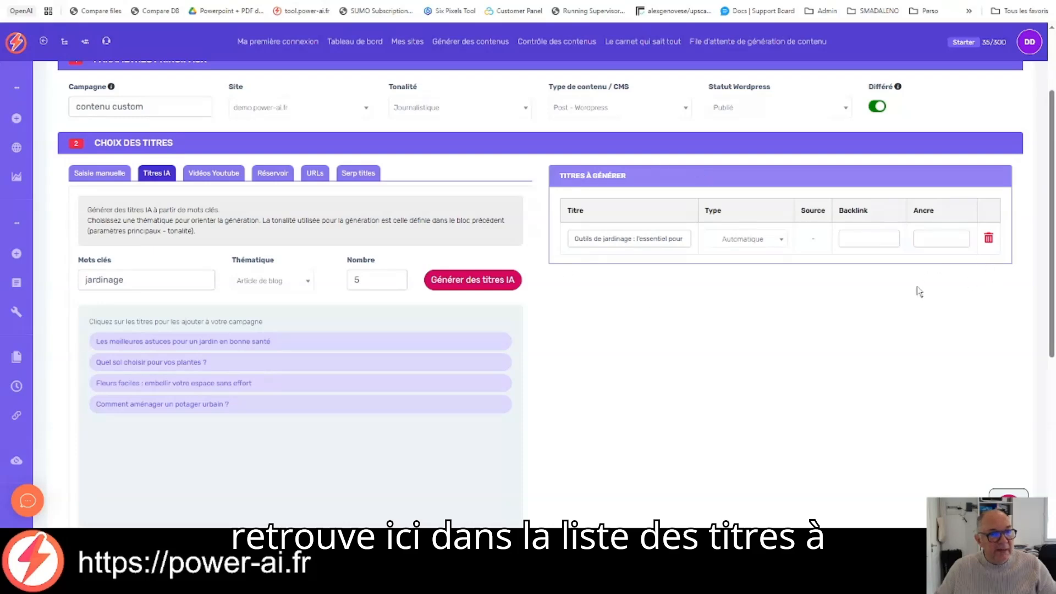
Step: Turn off immediate generation and publication, and generate the article outlines for review
scroll(828, 305, "down", 5)
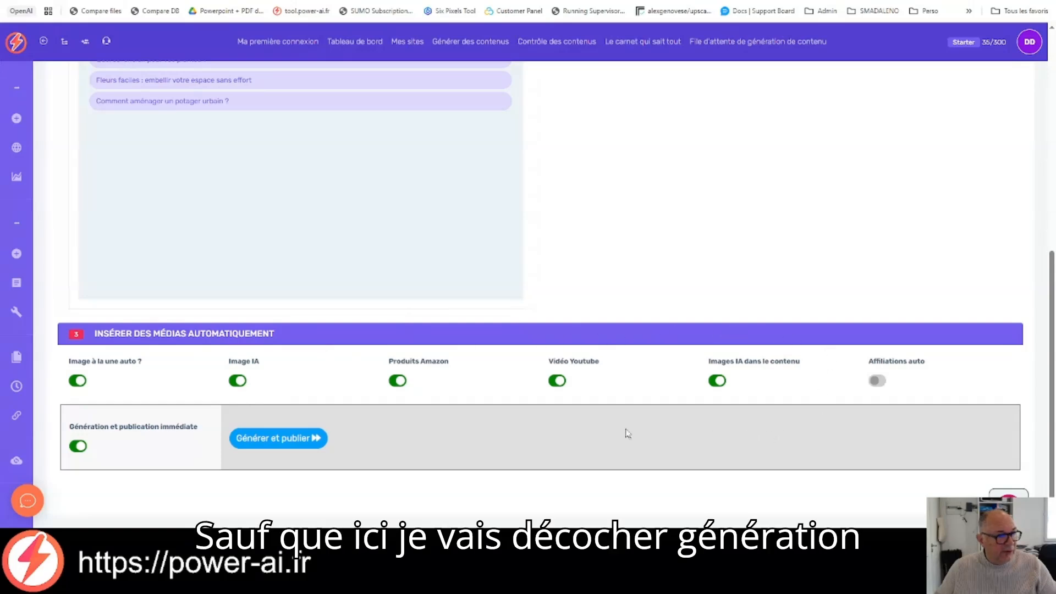
left_click(79, 448)
scroll(219, 398, "down", 2)
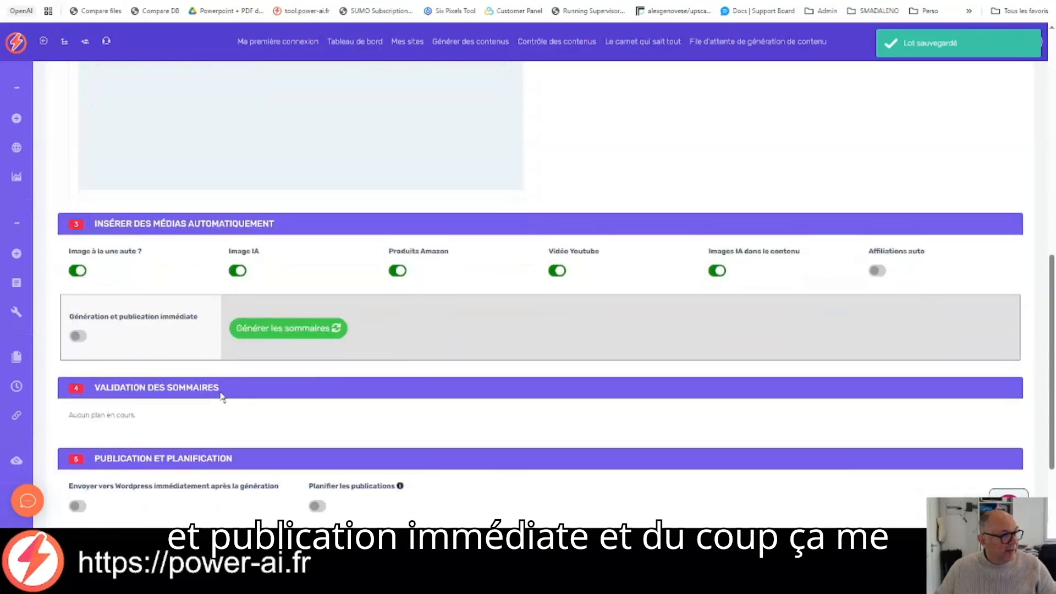
left_click(309, 328)
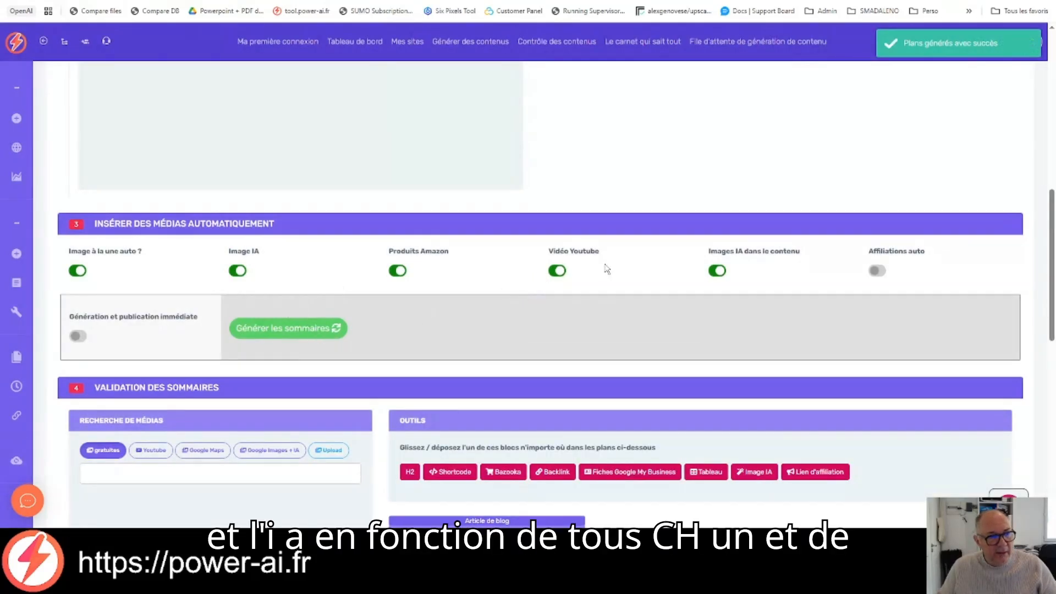
Step: Review the generated outline of the gardening tools article, including its H2 headings, video, AI images and affiliate product blocks
scroll(616, 267, "down", 1)
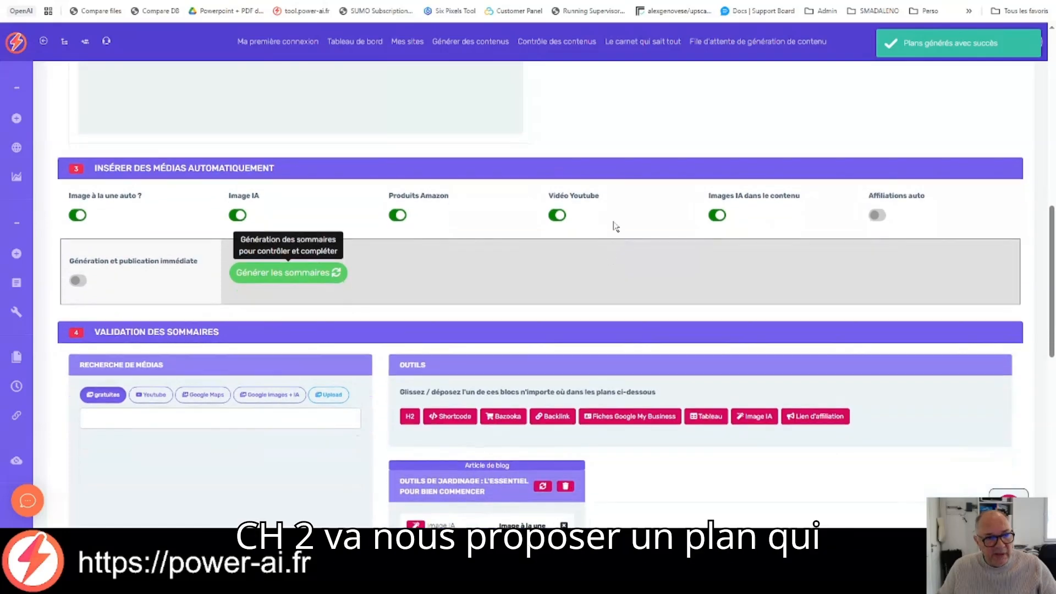
scroll(614, 225, "down", 2)
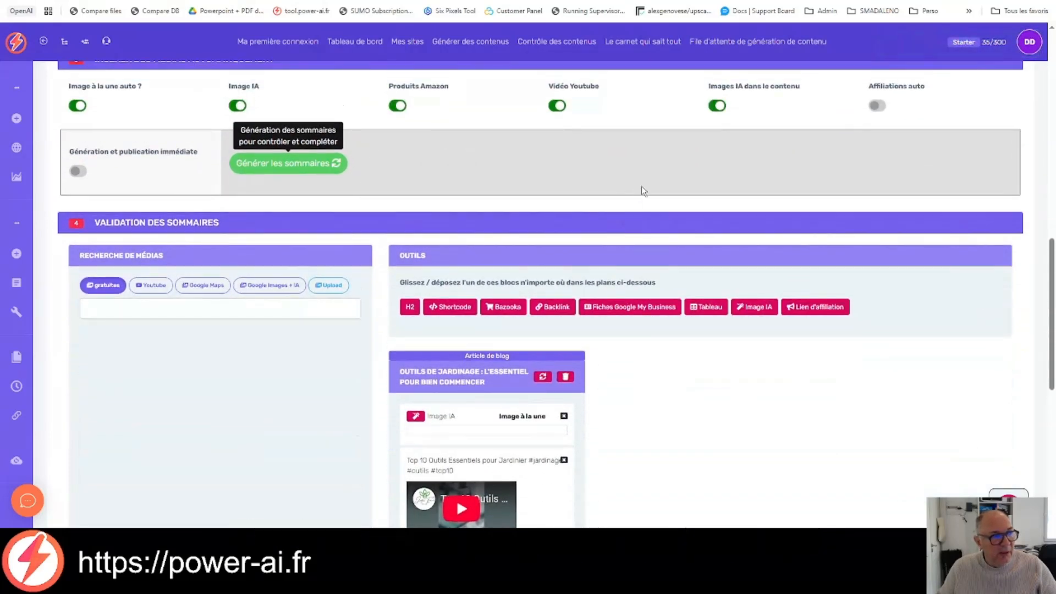
scroll(641, 189, "down", 3)
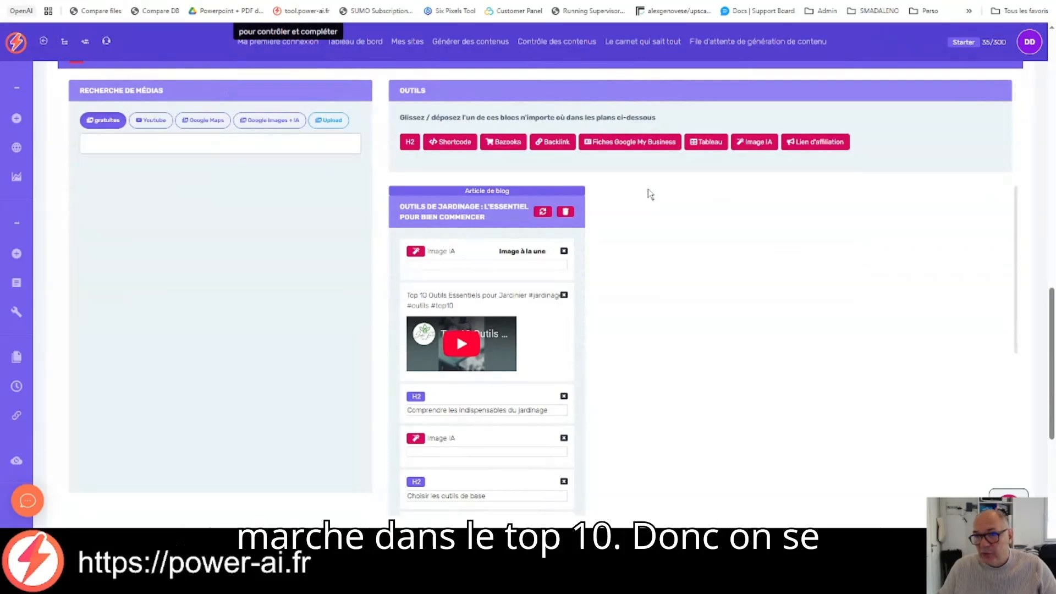
scroll(655, 194, "down", 1)
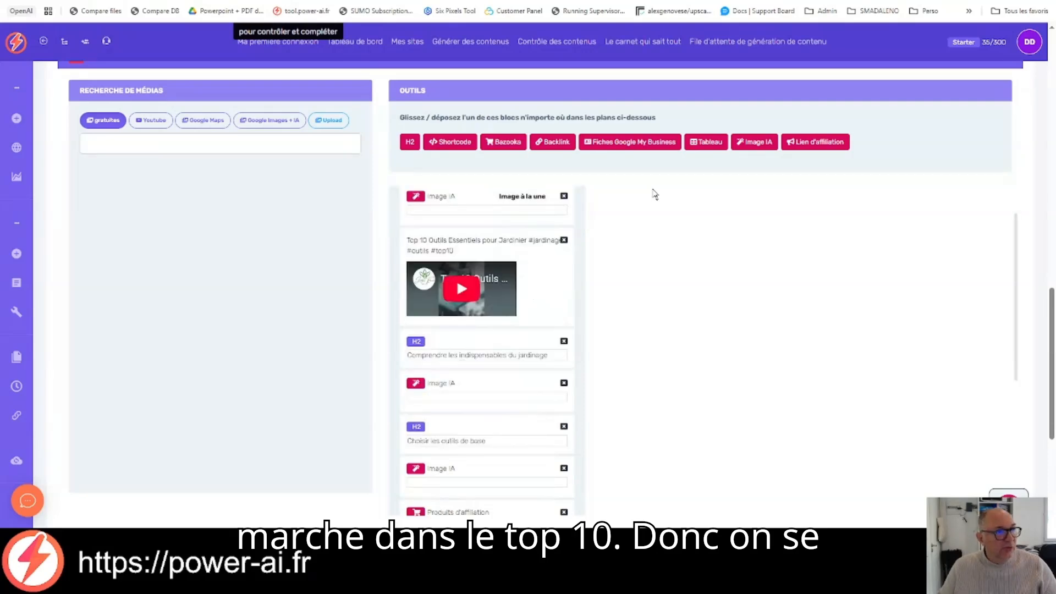
scroll(676, 190, "up", 4)
scroll(1015, 260, "down", 4)
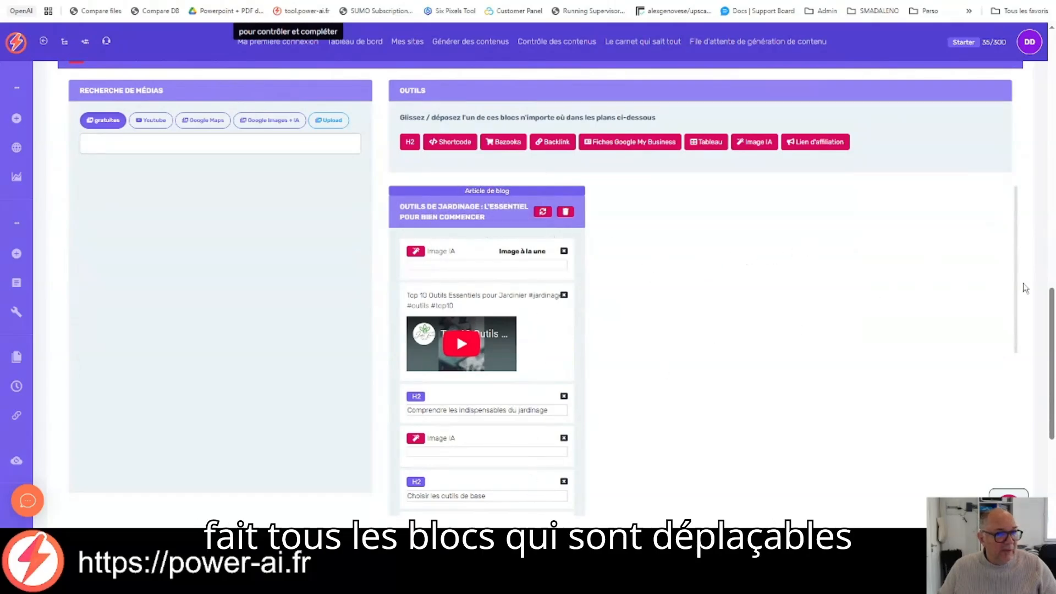
scroll(659, 228, "down", 1)
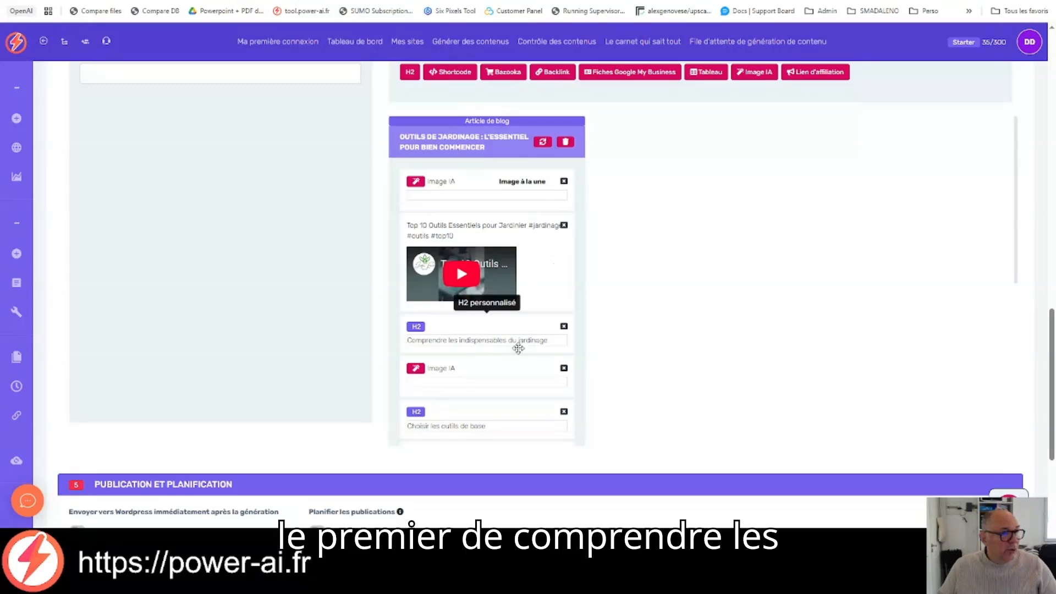
scroll(518, 348, "down", 1)
scroll(518, 348, "down", 1)
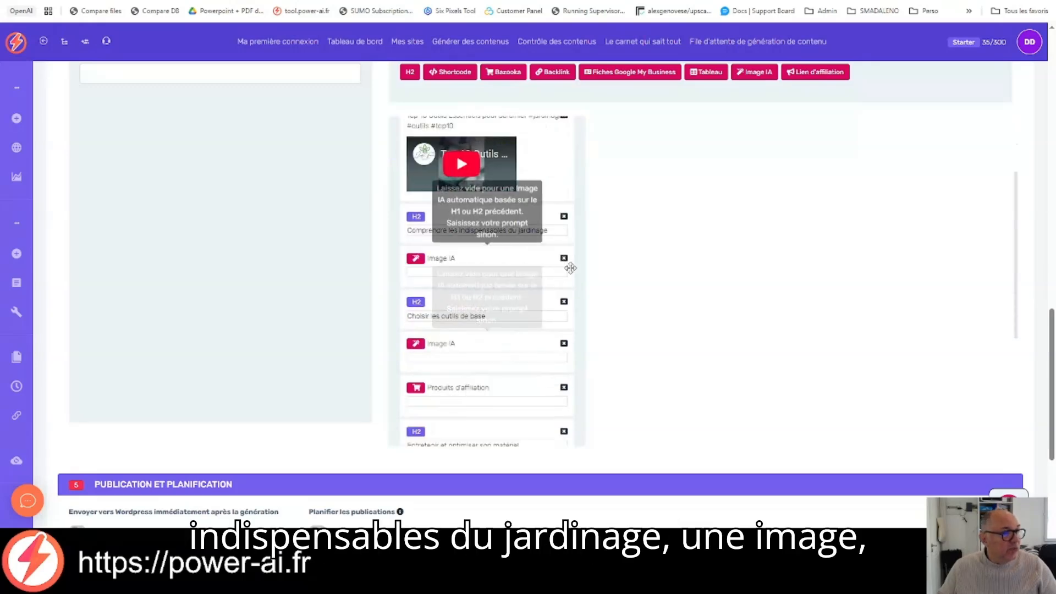
scroll(505, 312, "down", 1)
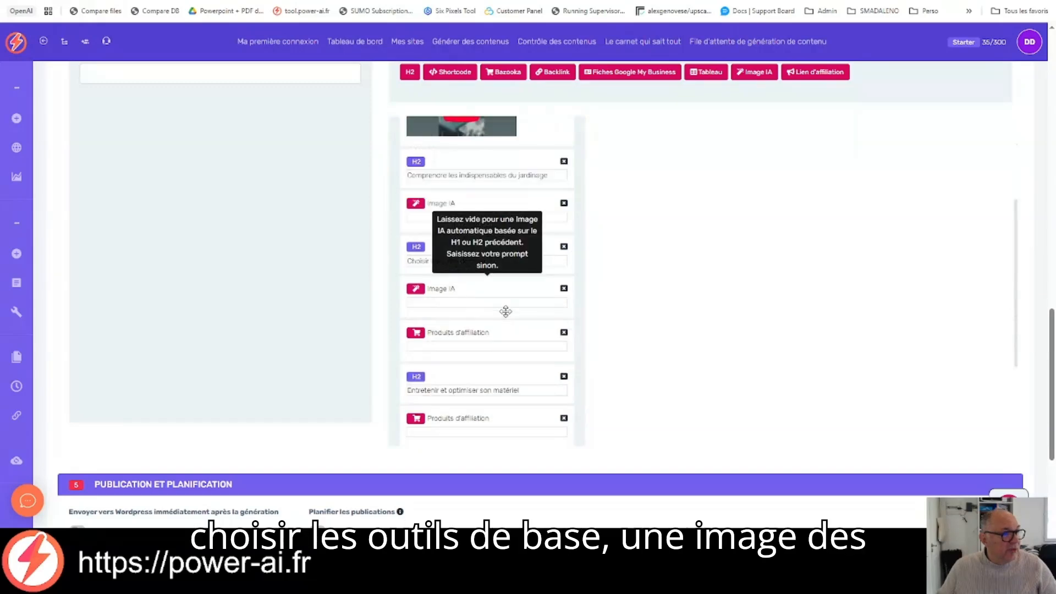
scroll(505, 311, "down", 1)
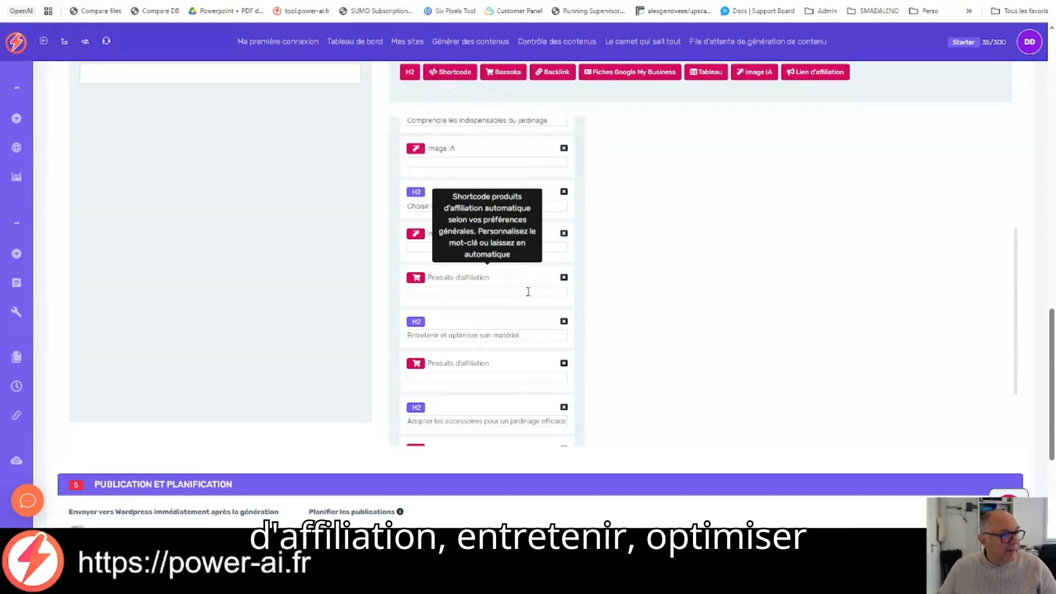
scroll(528, 292, "down", 1)
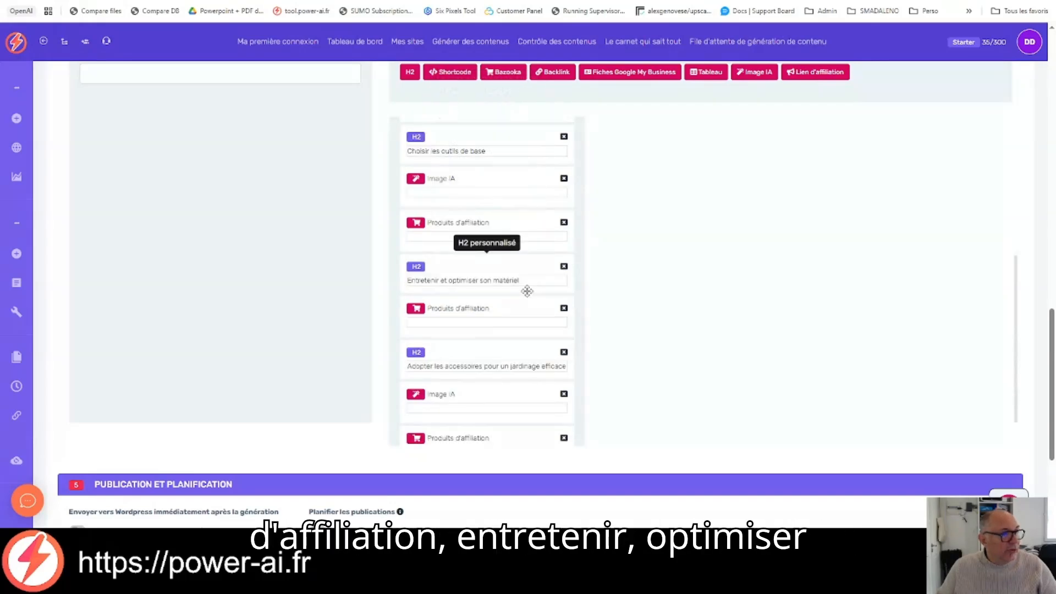
scroll(527, 291, "down", 1)
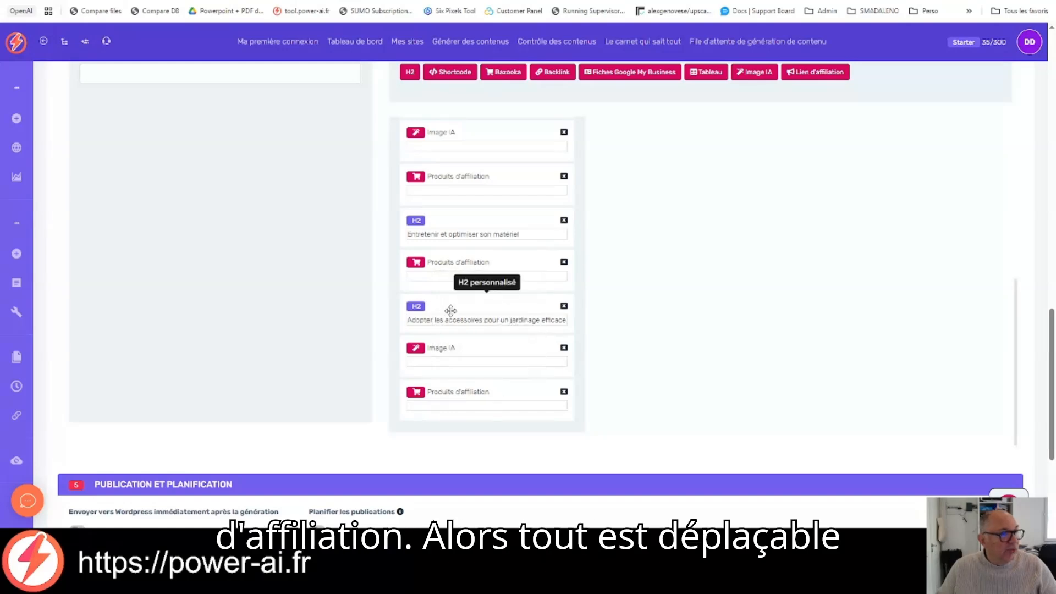
Step: Move the H2 "Adopter les accessoires pour un jardinage efficace" above "Entretenir et optimiser son matériel" and back to its original place
left_click_drag(451, 311, 452, 237)
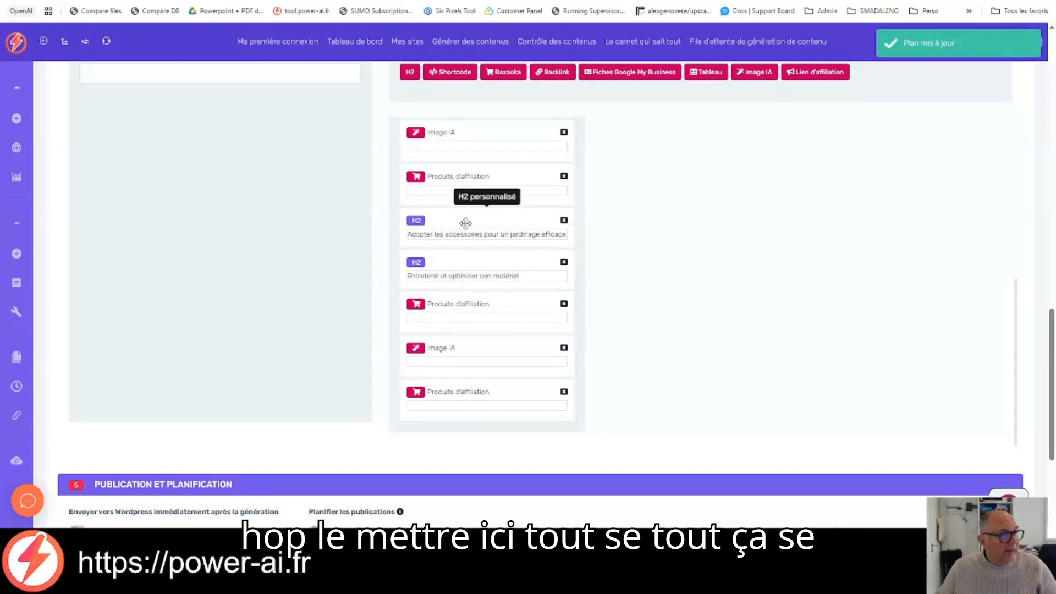
left_click_drag(466, 219, 467, 304)
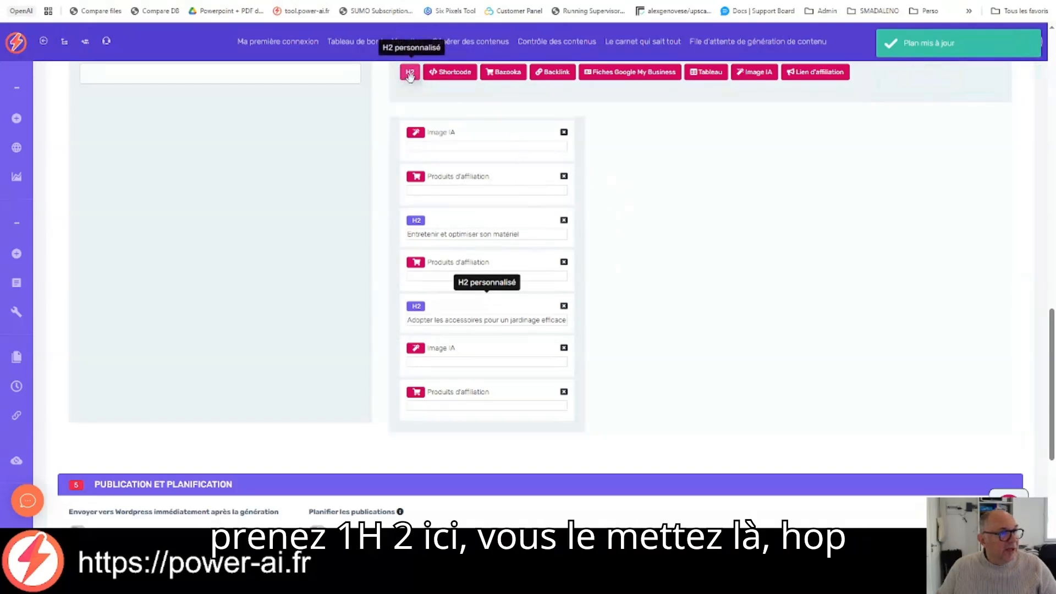
Step: Insert a custom H2 "mon h2" above "Entretenir et optimiser son matériel" in the outline and delete it again
left_click_drag(411, 80, 453, 220)
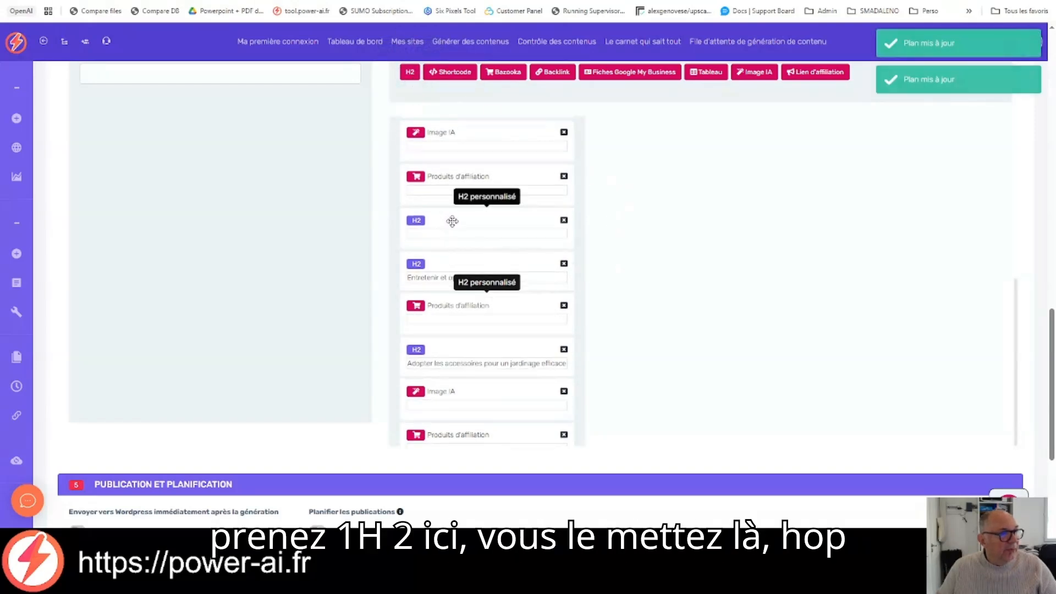
left_click(469, 236)
type("mo")
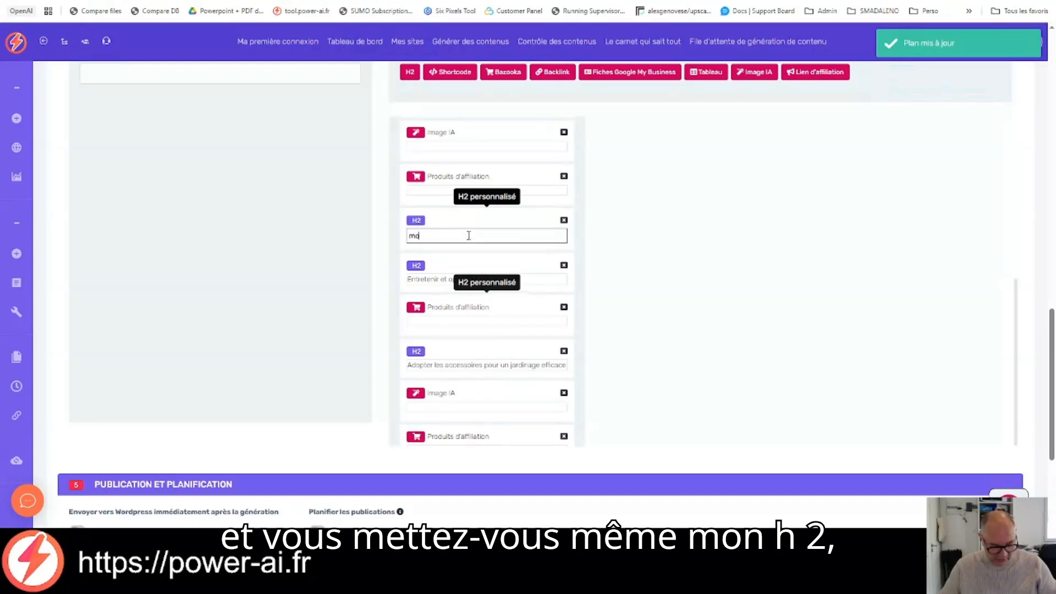
type("n h2")
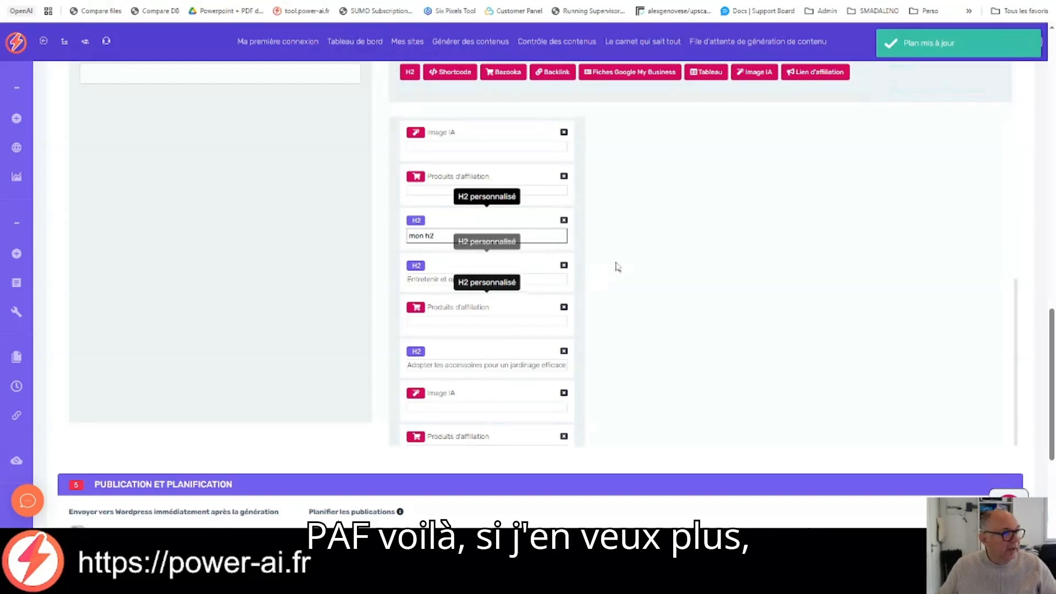
left_click(627, 265)
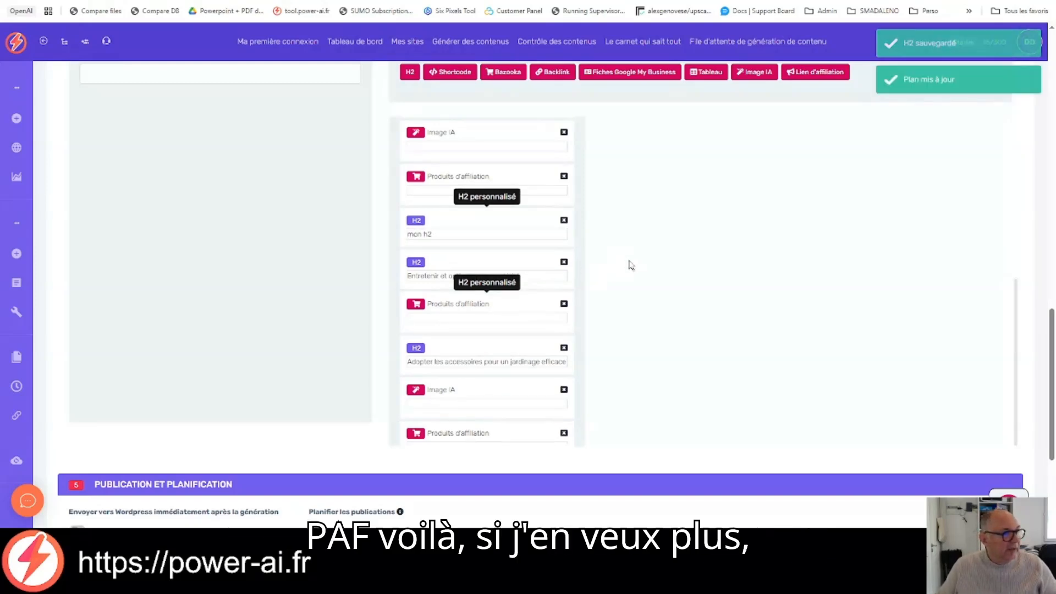
left_click(564, 220)
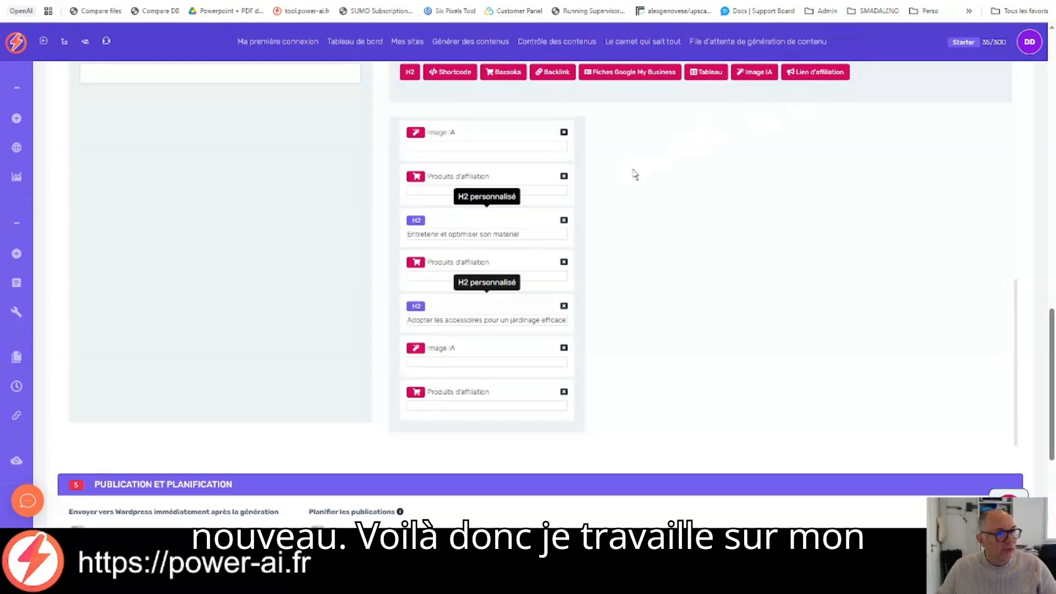
Step: Search the free images for "jardin", insert the green grass photo above the H2 "Comprendre les indispensables du jardinage" and delete it again
scroll(528, 232, "up", 6)
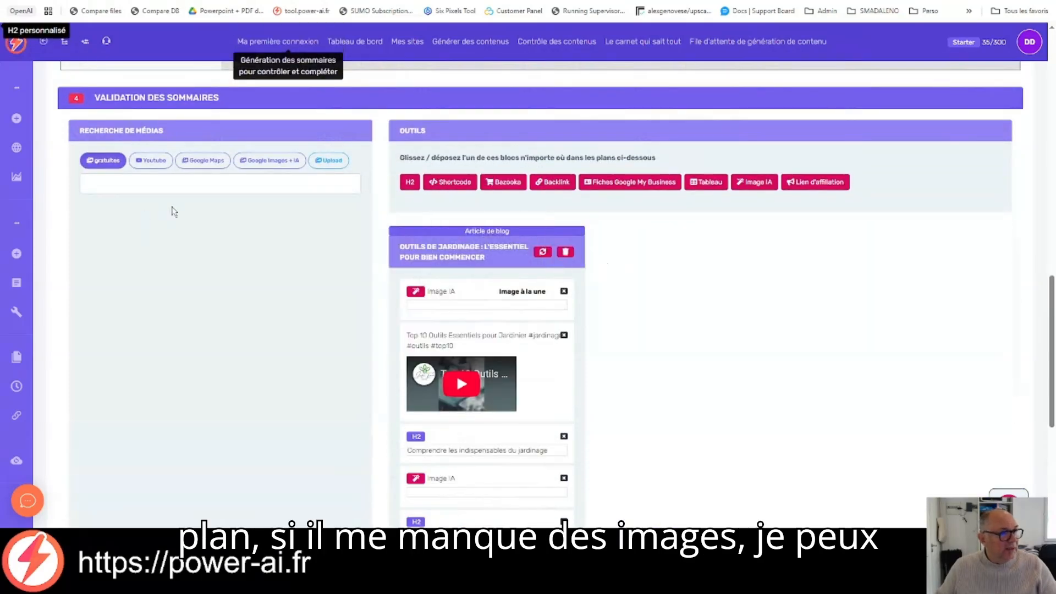
left_click(132, 184)
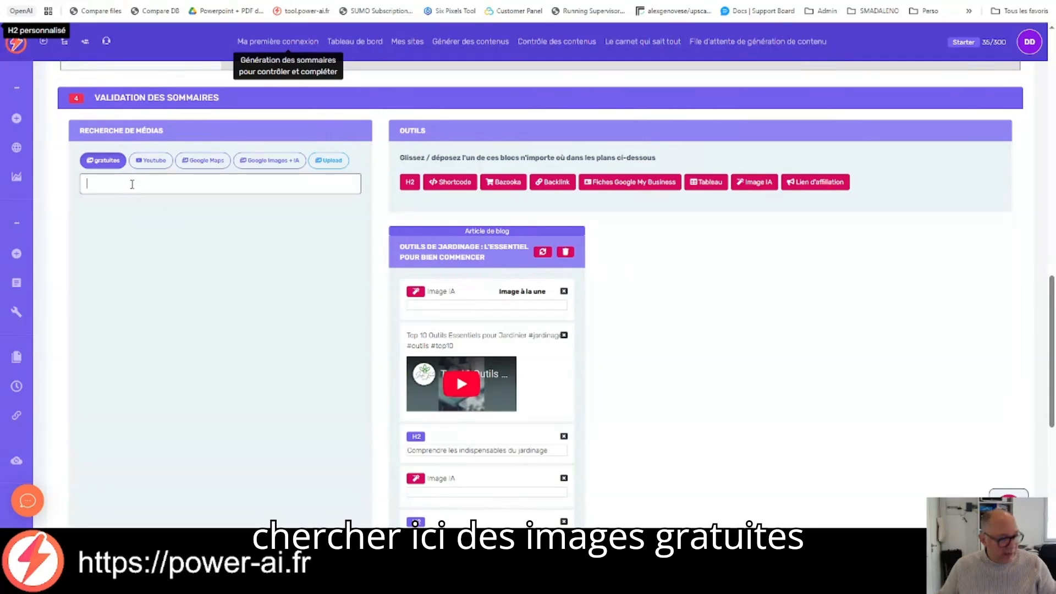
type("jardin")
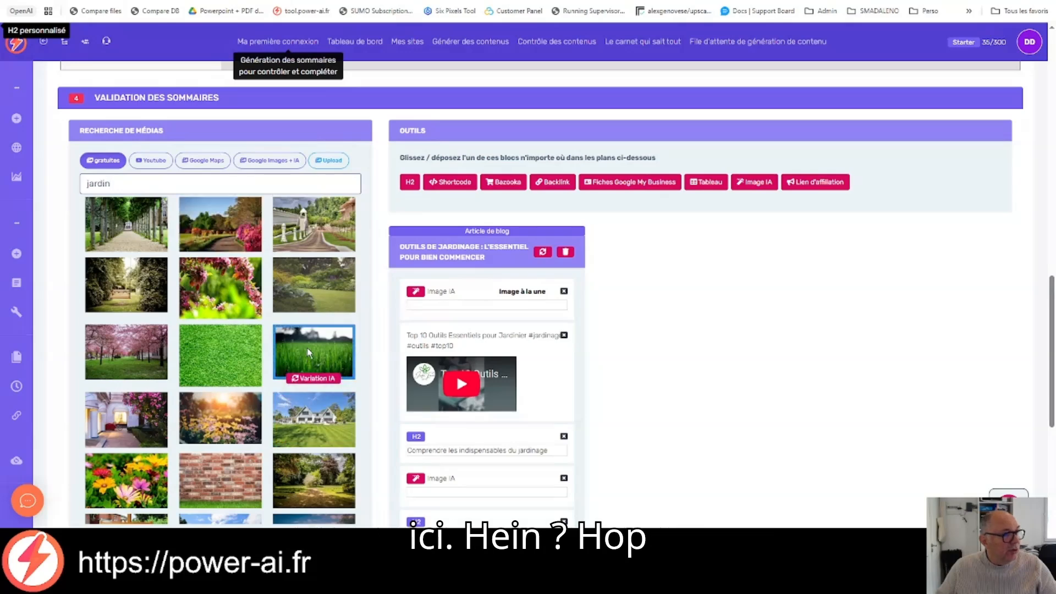
left_click_drag(314, 358, 474, 431)
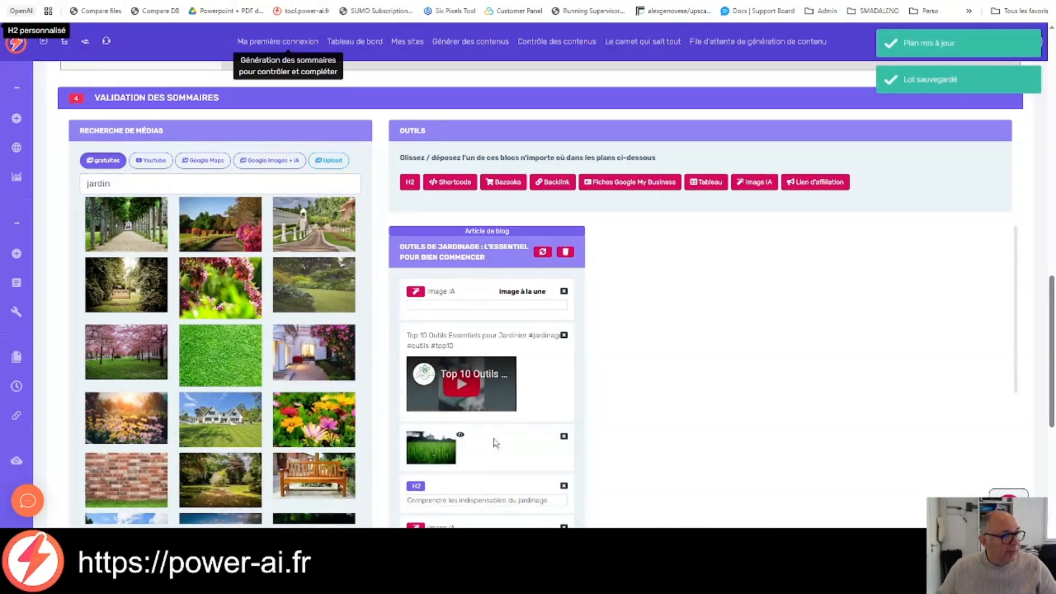
scroll(639, 387, "down", 2)
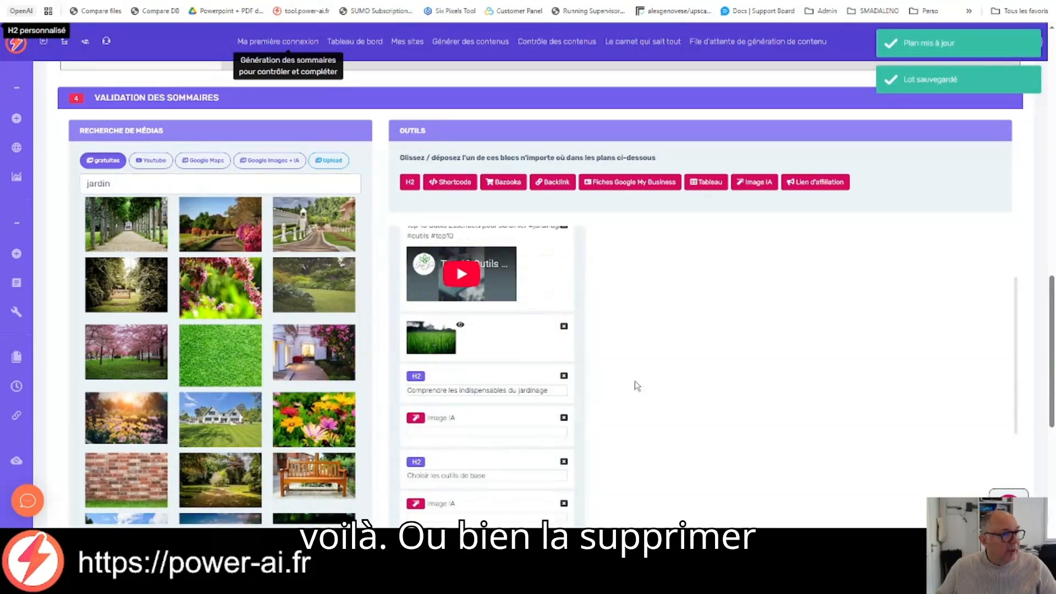
left_click(564, 327)
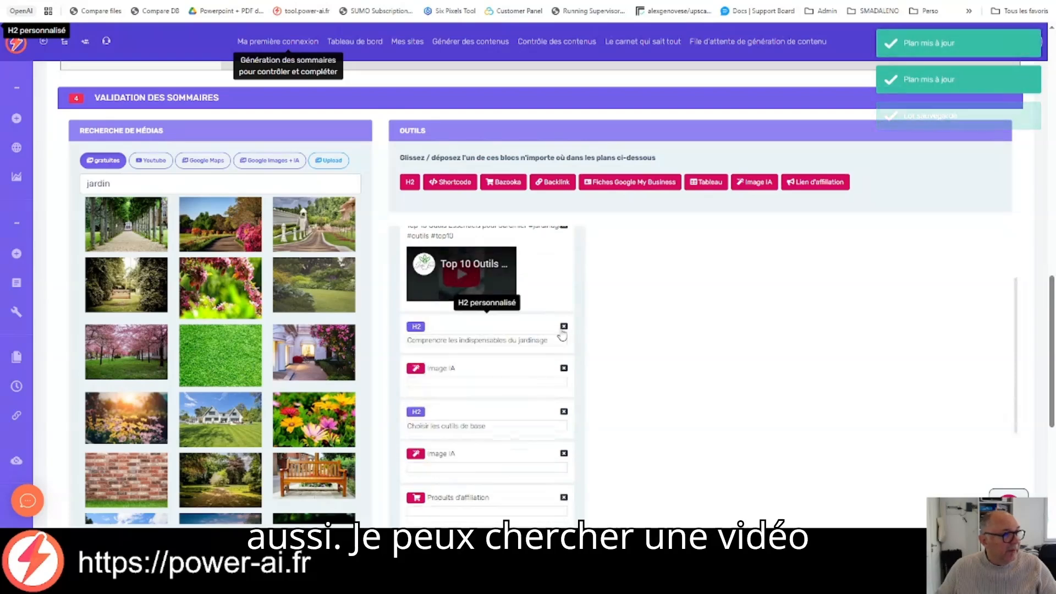
Step: Insert the YouTube video about easy drip watering with recycled bottles above the H2 "Choisir les outils de base" and delete it again
left_click(156, 160)
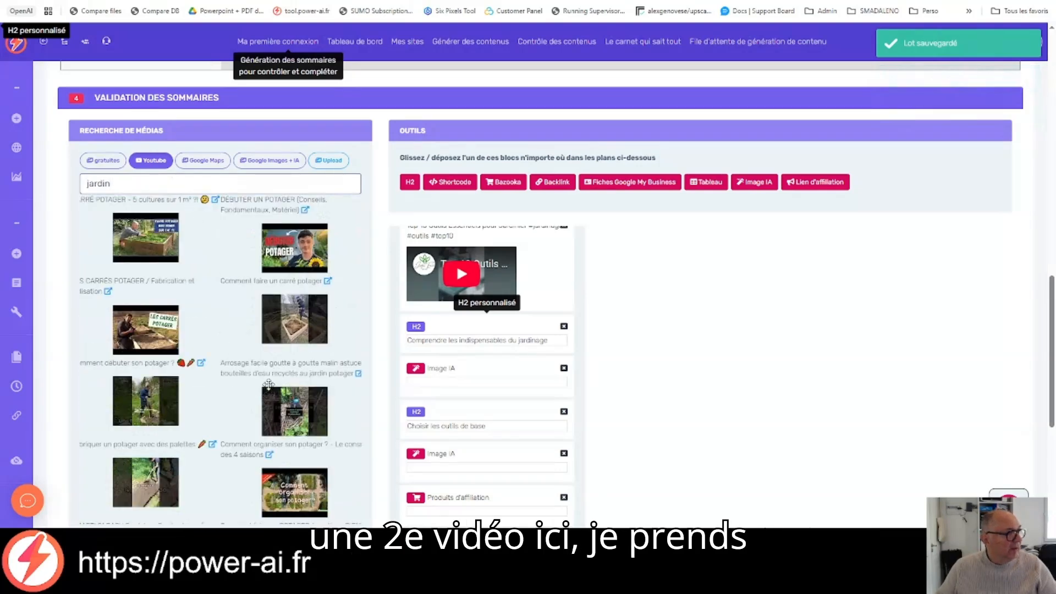
left_click_drag(281, 409, 507, 437)
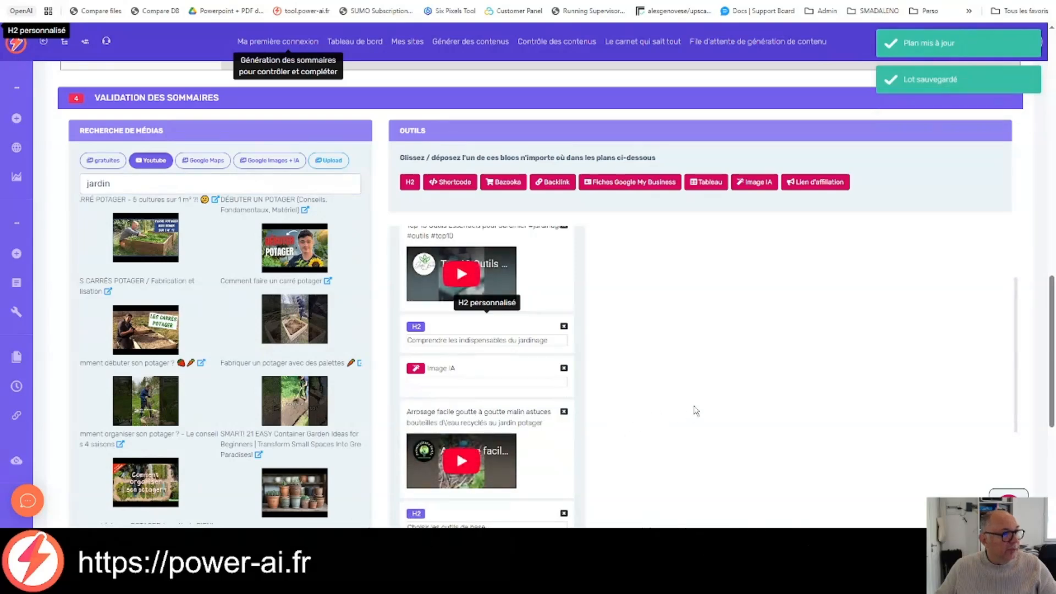
left_click(564, 412)
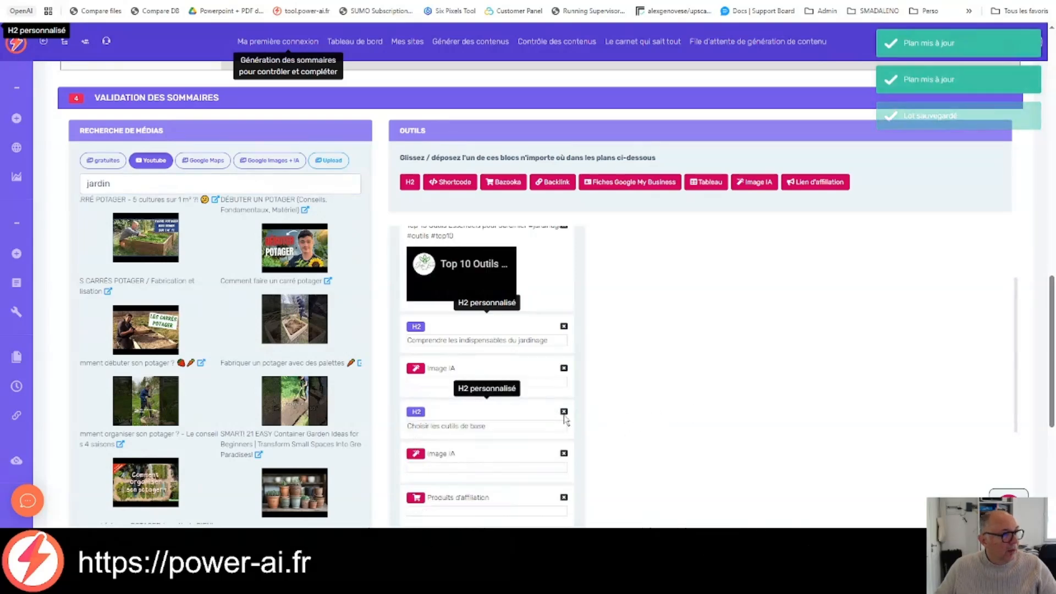
Step: Look through the Google Maps, Google Images + IA and Upload media sources, and return to the free images
left_click(213, 166)
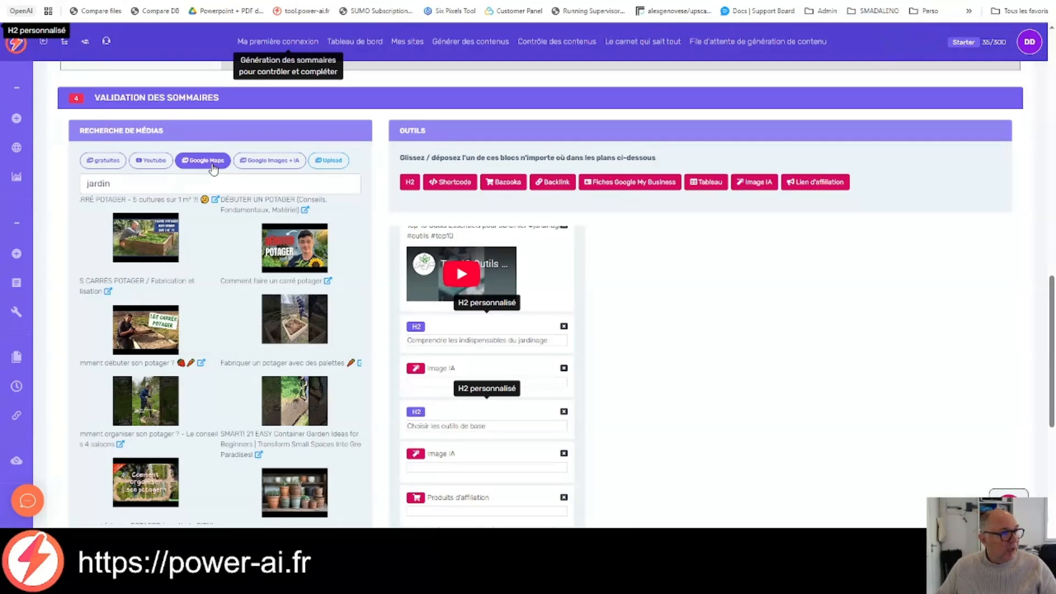
left_click(278, 167)
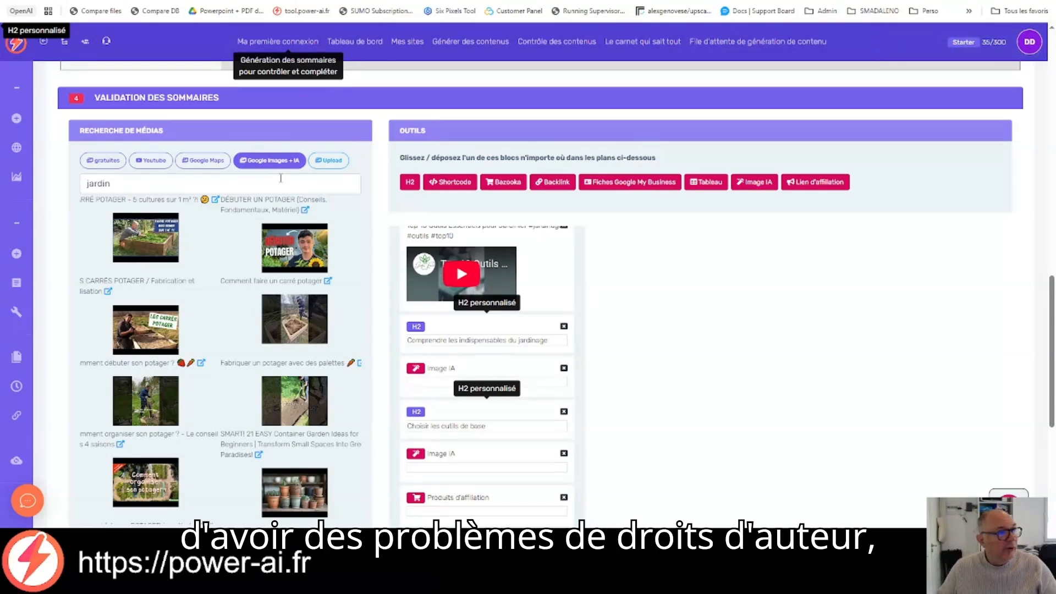
left_click(336, 160)
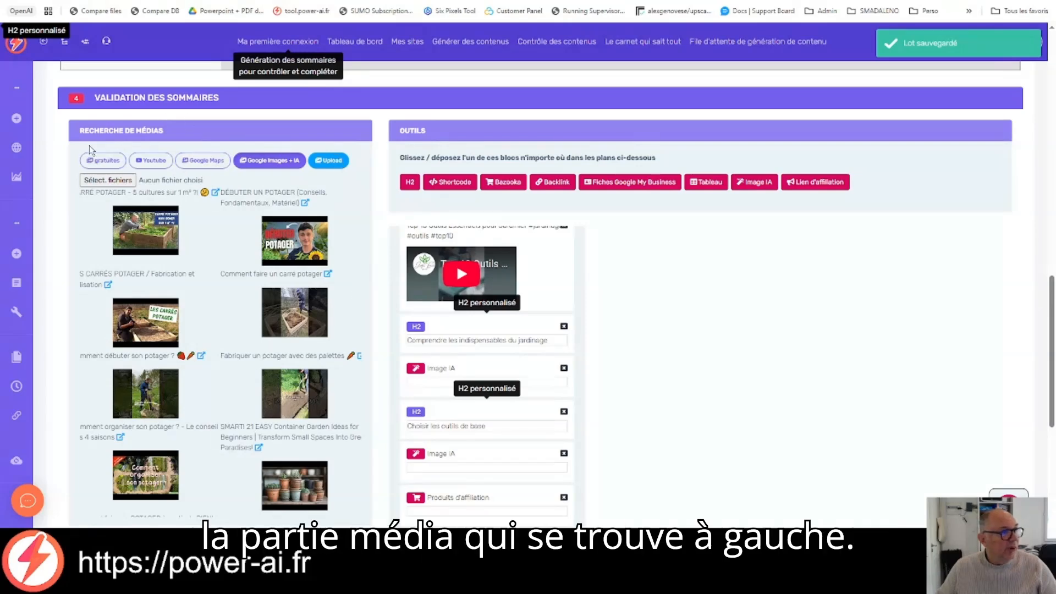
left_click(103, 160)
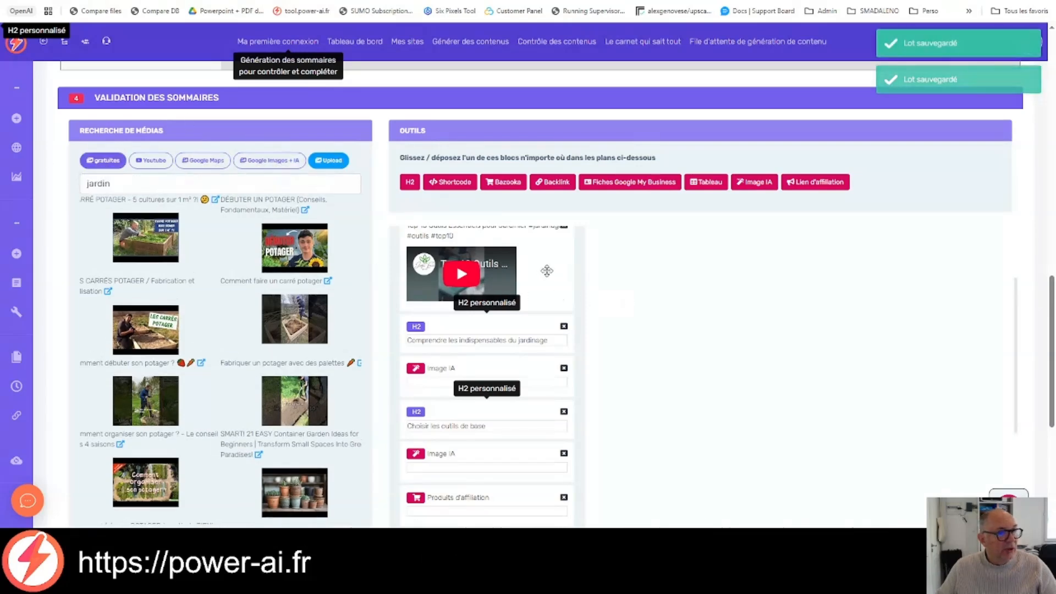
Step: Turn on immediate sending to WordPress after generation and the scheduling of publications
scroll(548, 269, "down", 2)
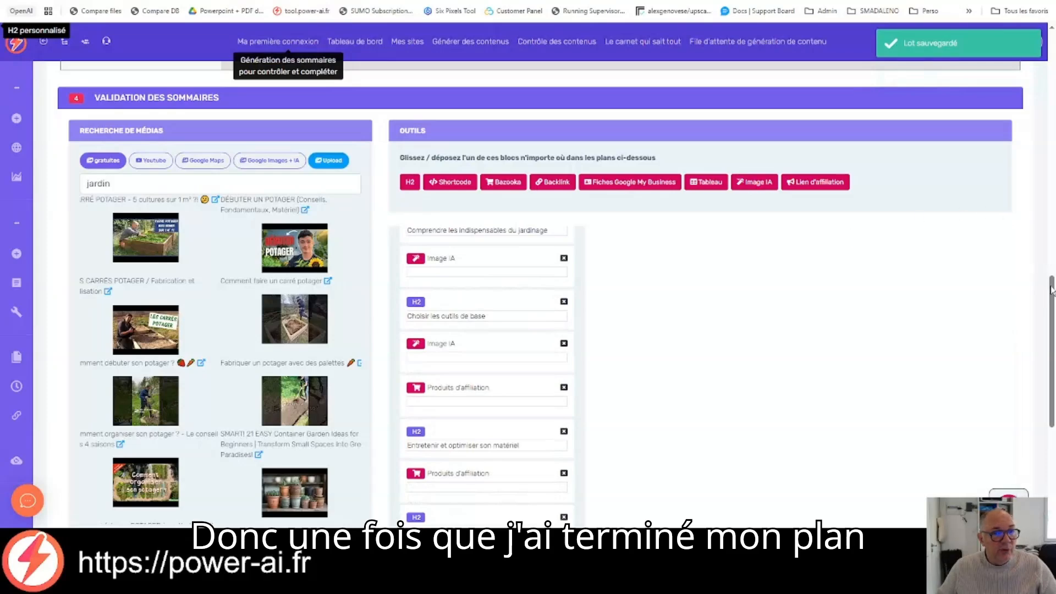
left_click_drag(1052, 290, 1052, 381)
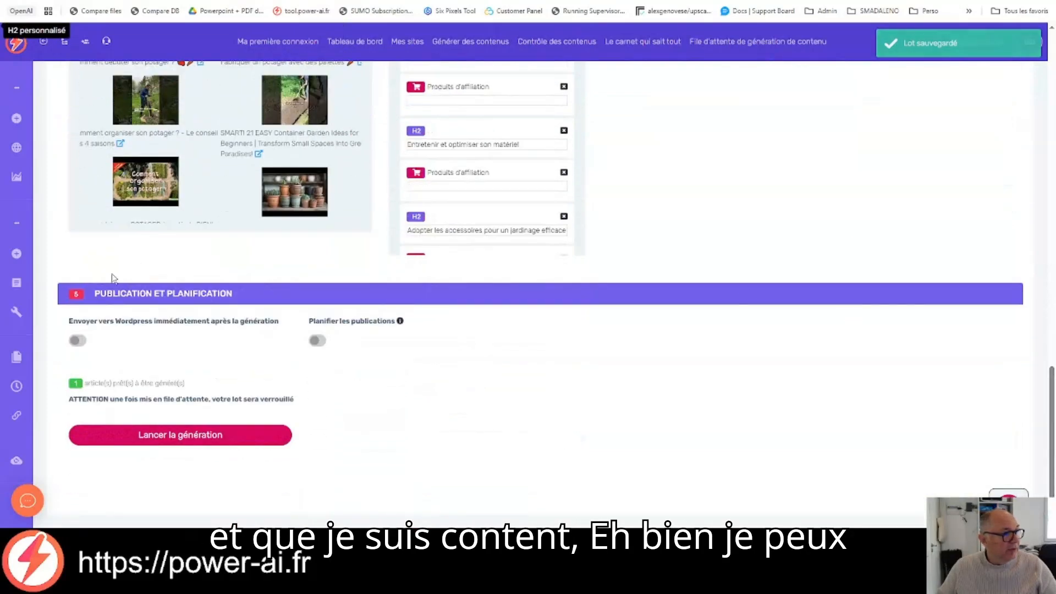
left_click(78, 341)
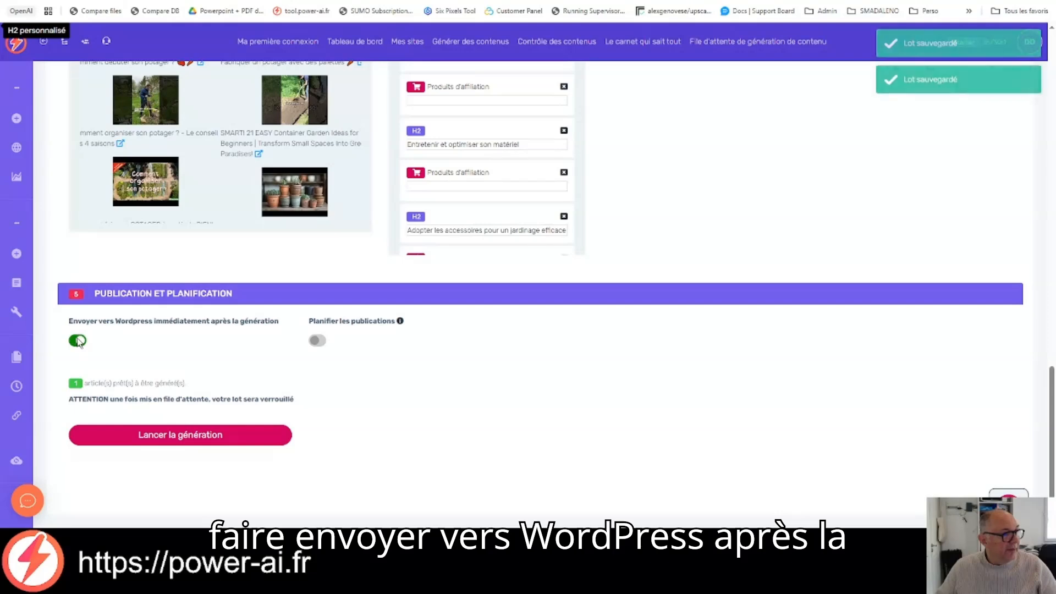
left_click(316, 341)
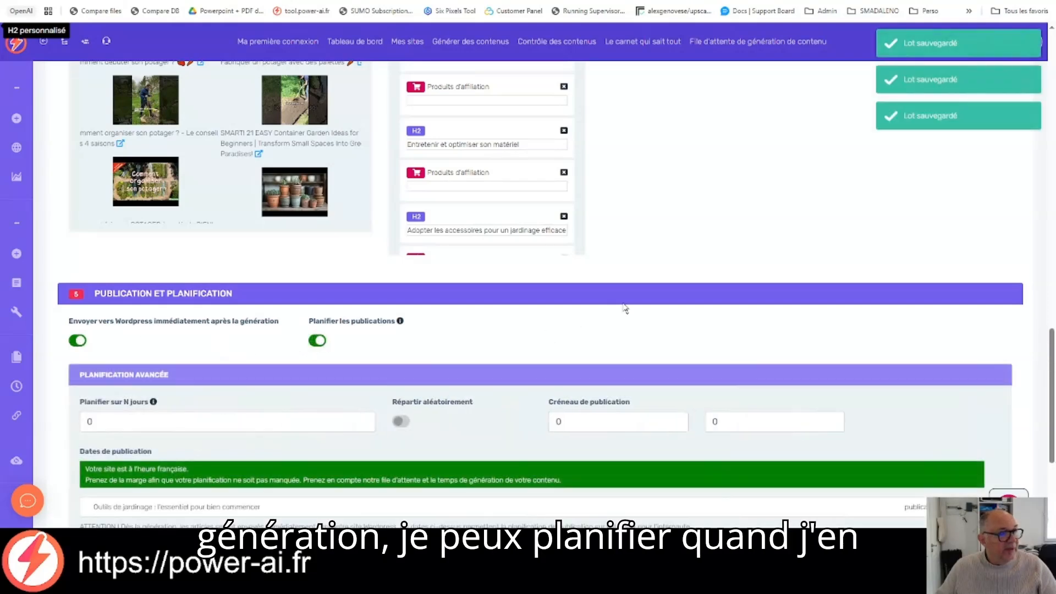
Step: Turn on random distribution of the publications and schedule them over 1 day
scroll(625, 308, "down", 2)
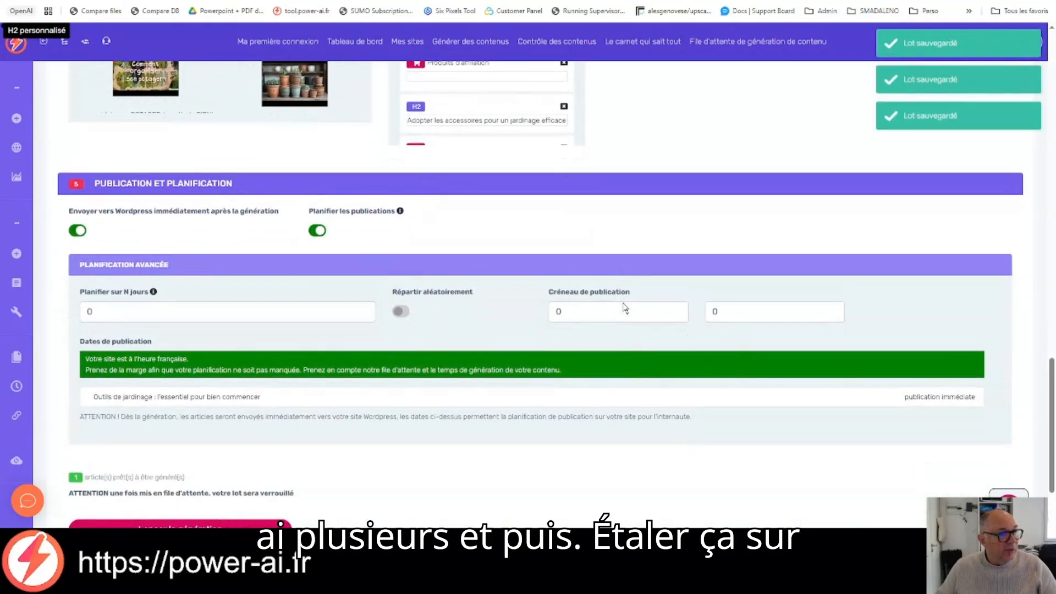
left_click(134, 313)
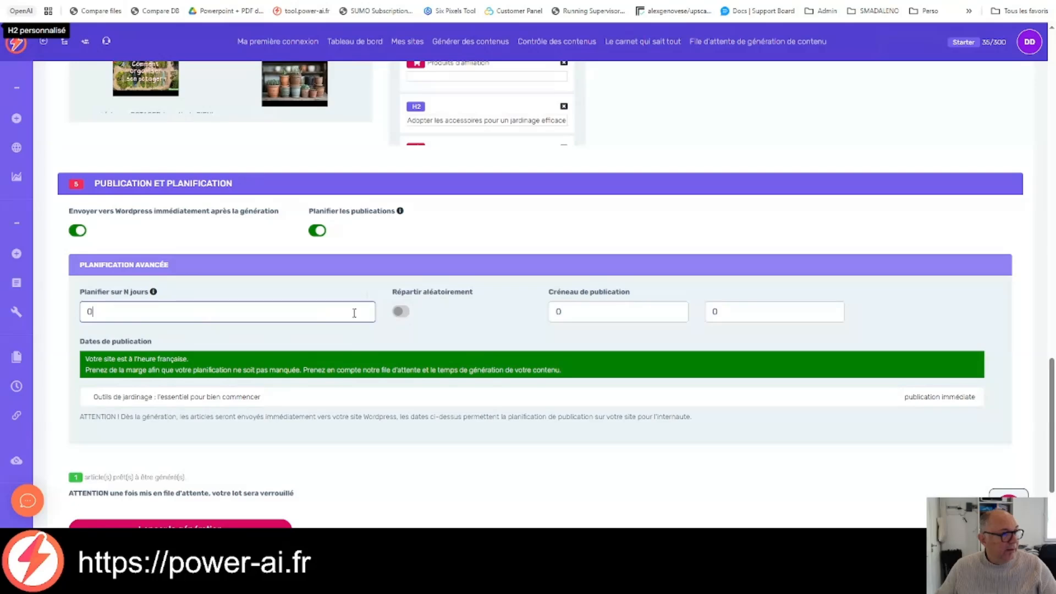
left_click(401, 312)
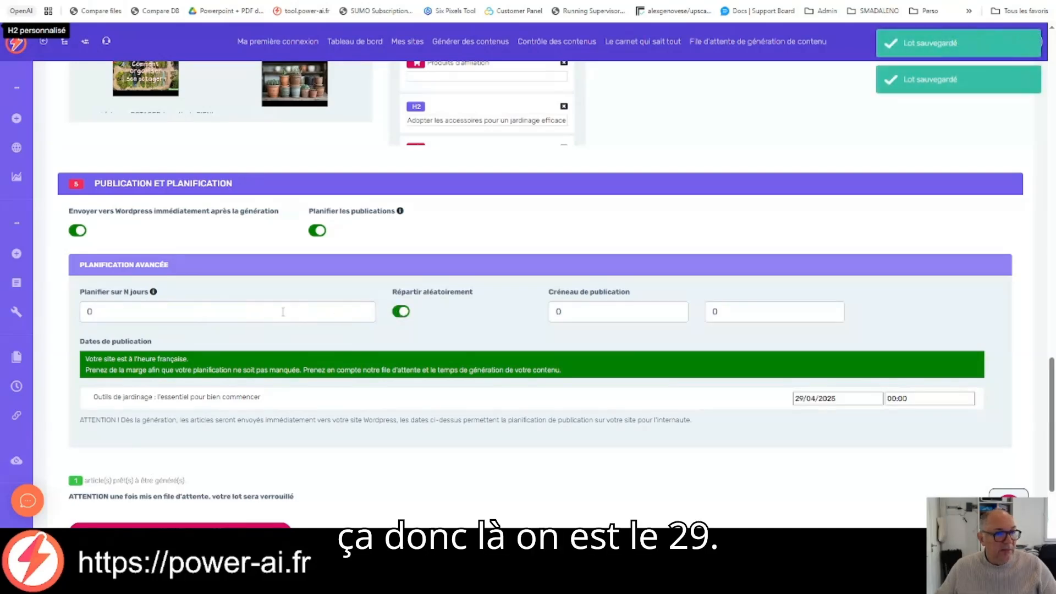
left_click(241, 309)
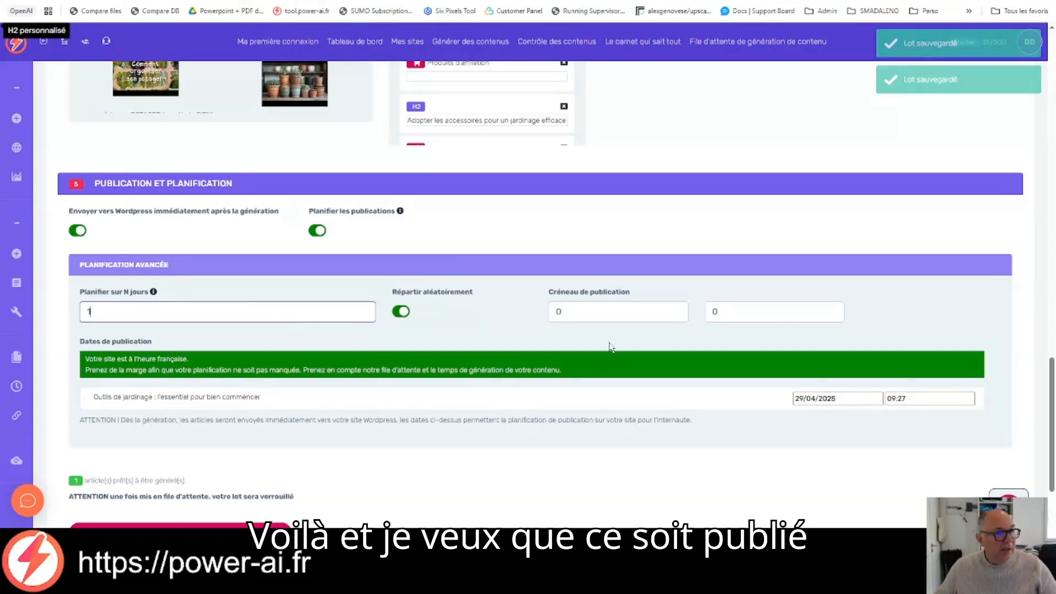
Step: Set the publication time slot from 9 to 13
left_click(643, 311)
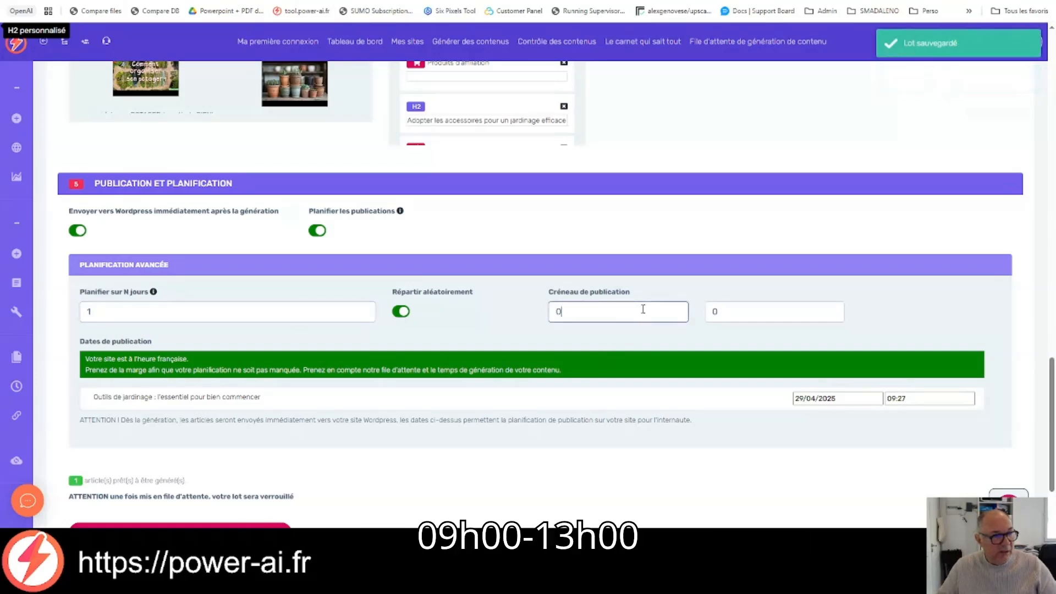
key("BackSpace")
type("9")
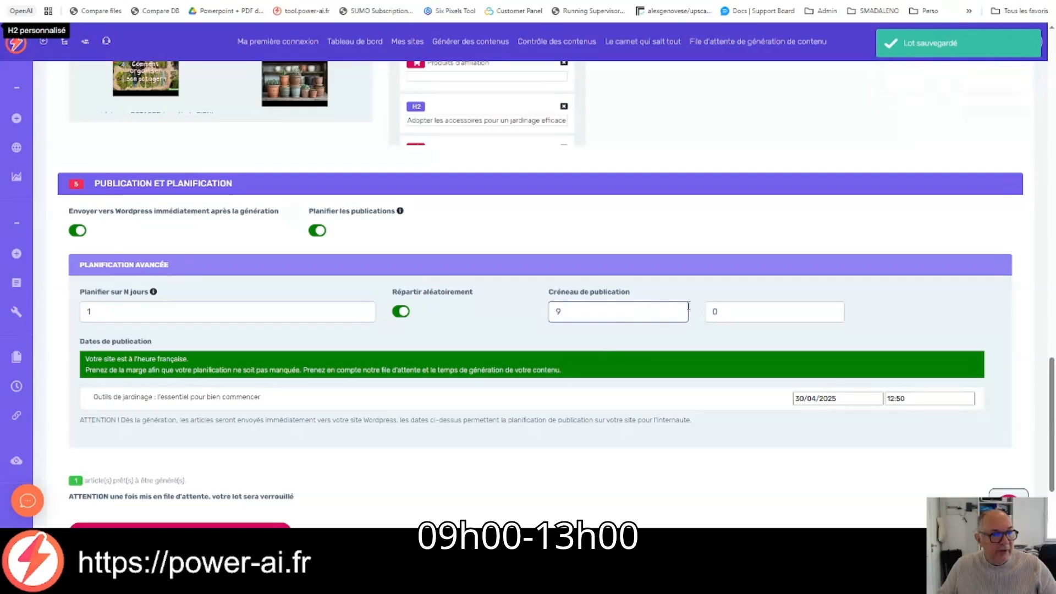
left_click(766, 312)
key("BackSpace")
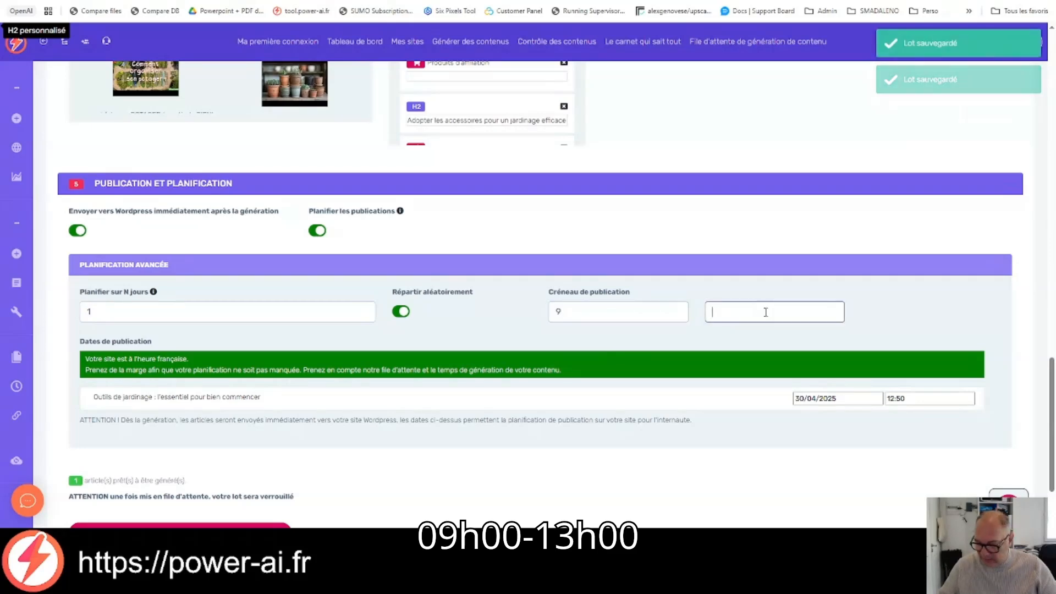
type("13")
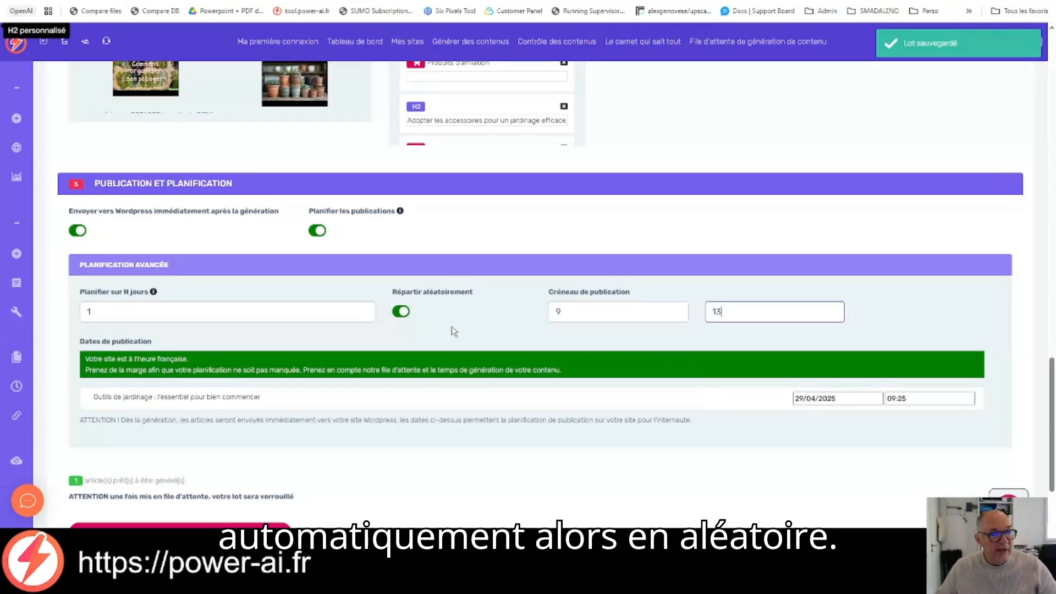
Step: Launch the generation of the article batch and open the content generation queue
scroll(488, 325, "down", 2)
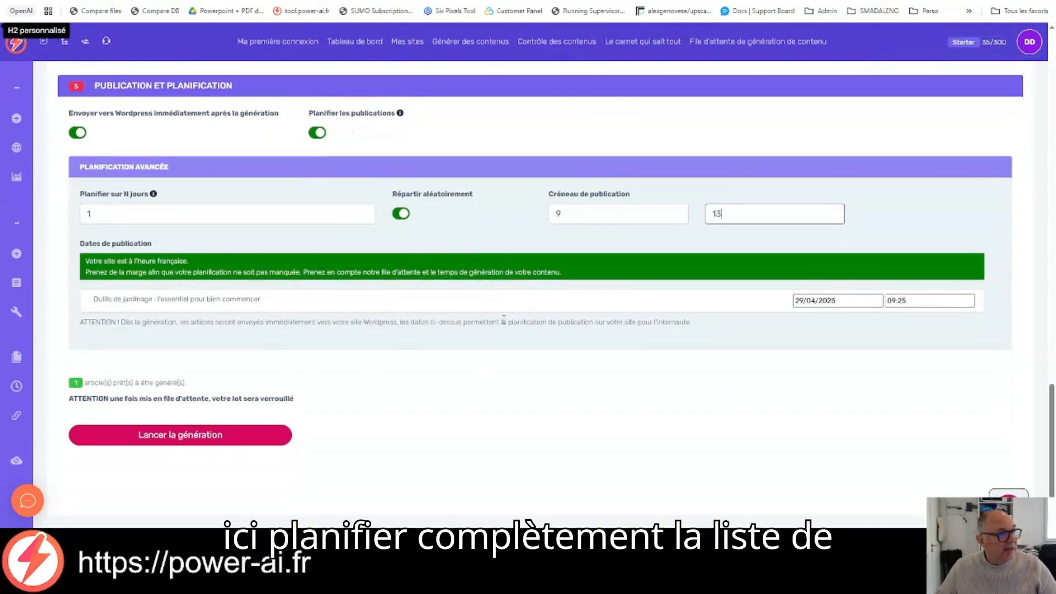
scroll(503, 321, "up", 4)
scroll(505, 322, "down", 4)
scroll(505, 321, "up", 5)
scroll(507, 321, "down", 2)
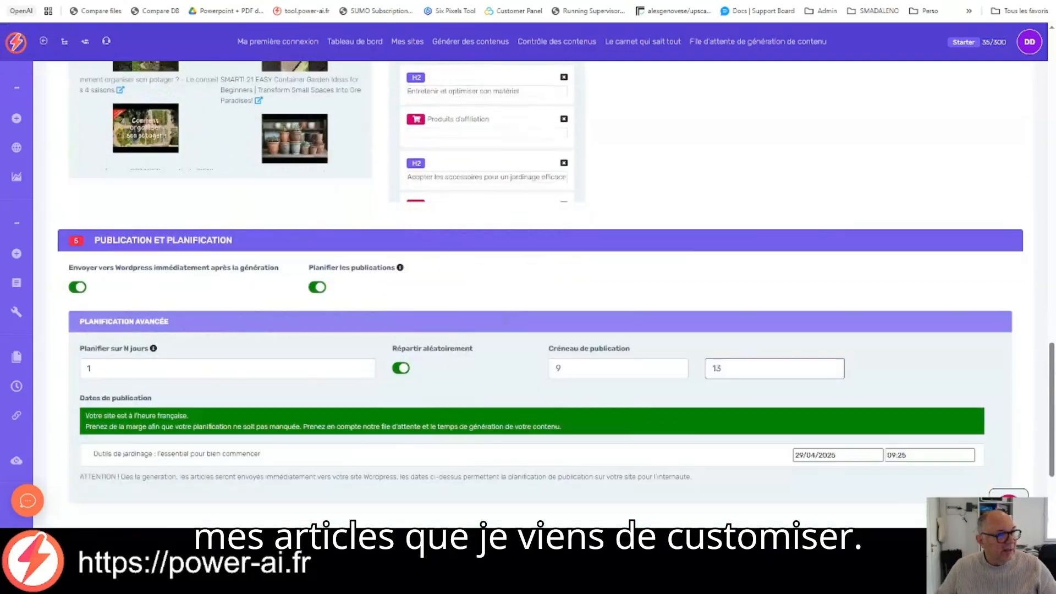
scroll(505, 320, "down", 3)
left_click(235, 436)
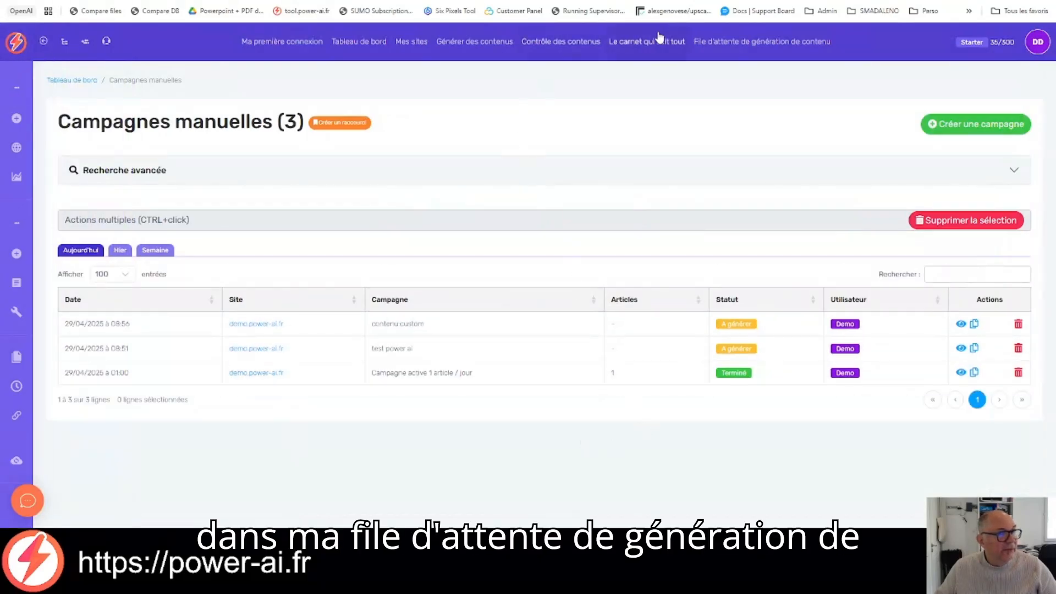
left_click(730, 43)
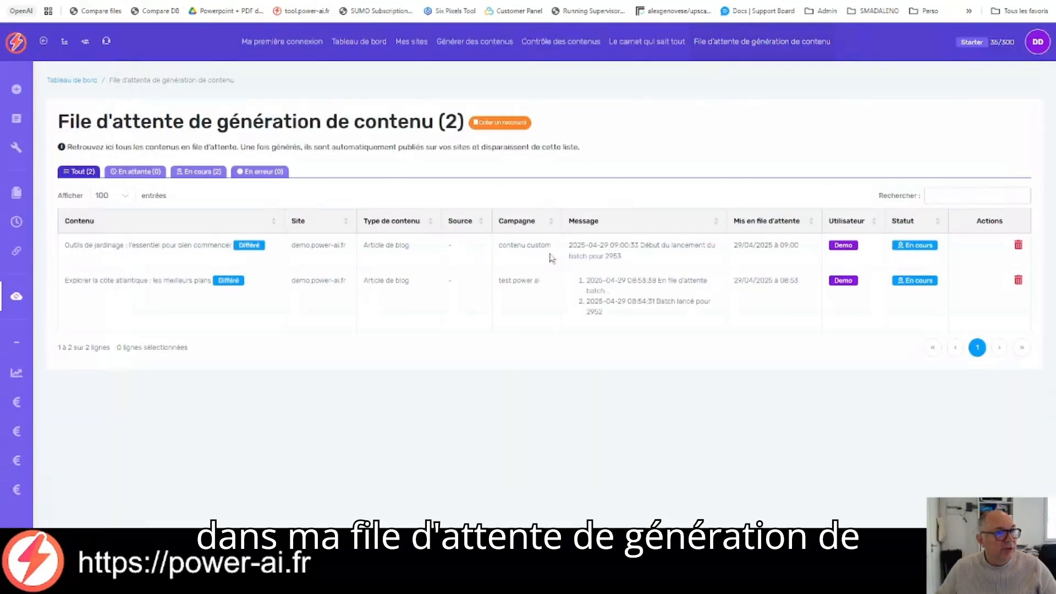